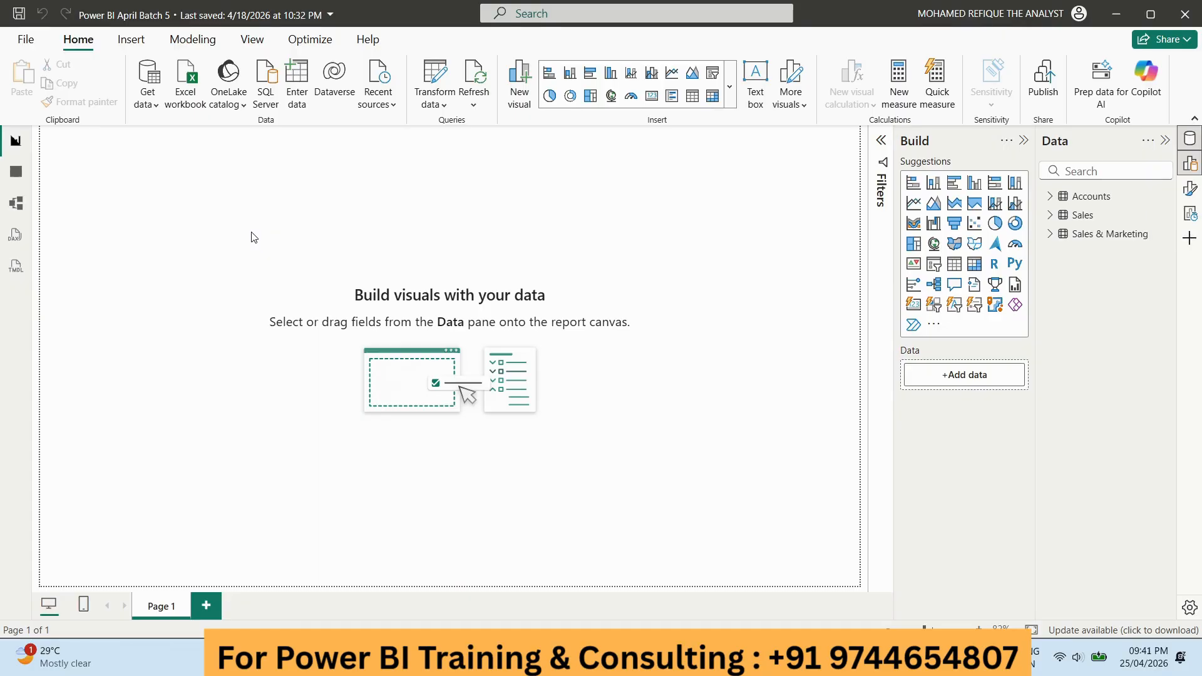
Step: Insert a table visual, enlarge it to cover most of the report page and move it slightly lower
{"action": "left_click", "coordinate": [953, 266]}
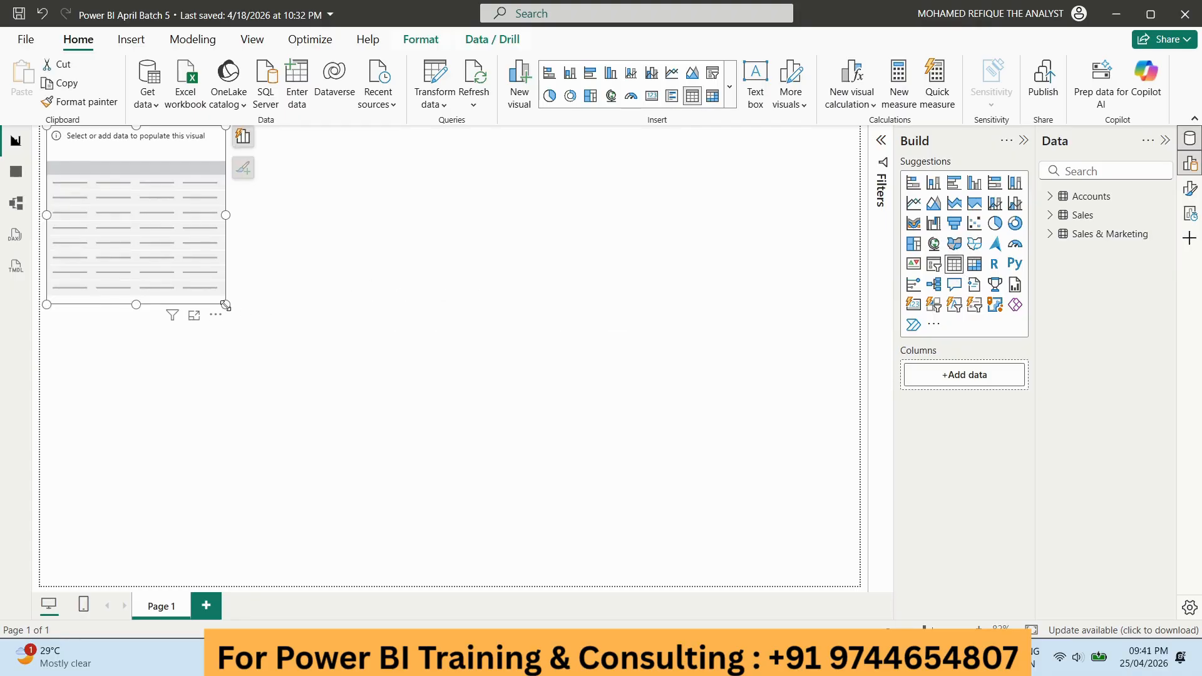
{"action": "left_click_drag", "start_coordinate": [225, 306], "coordinate": [826, 534]}
{"action": "left_click_drag", "start_coordinate": [722, 295], "coordinate": [743, 341]}
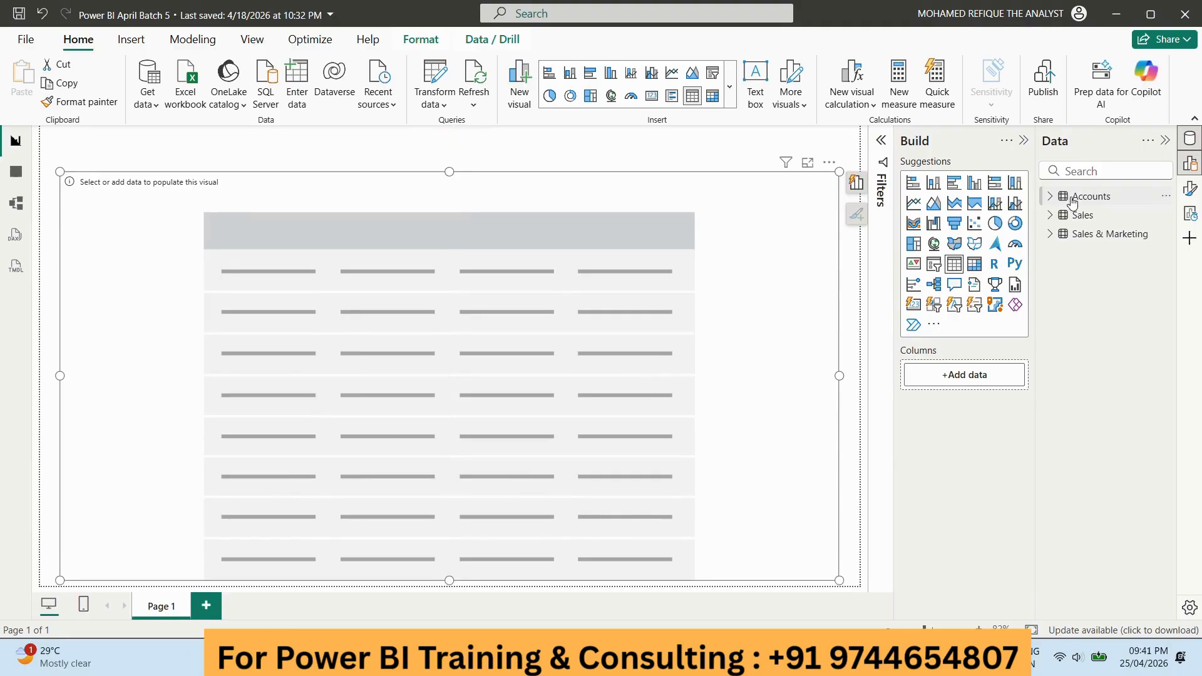
Step: Add Sales Order No, Customer, Product and Sales Amount from the Sales table to the table visual
{"action": "left_click", "coordinate": [1051, 216]}
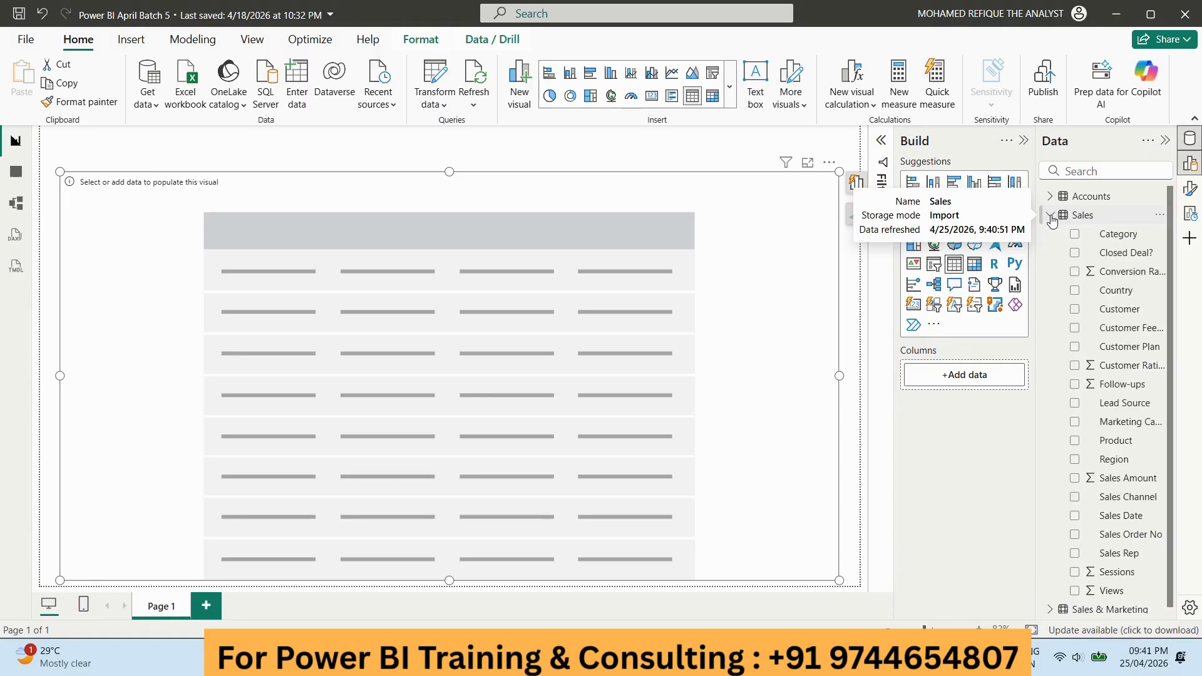
{"action": "left_click", "coordinate": [1074, 537]}
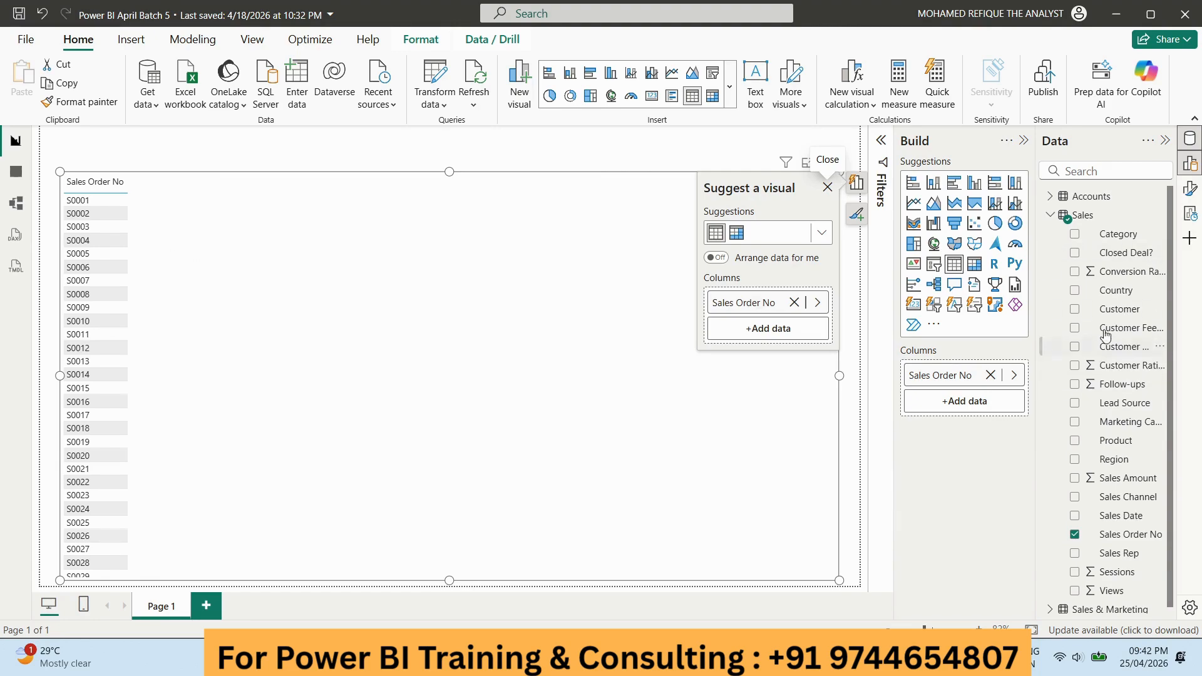
{"action": "left_click", "coordinate": [1075, 311]}
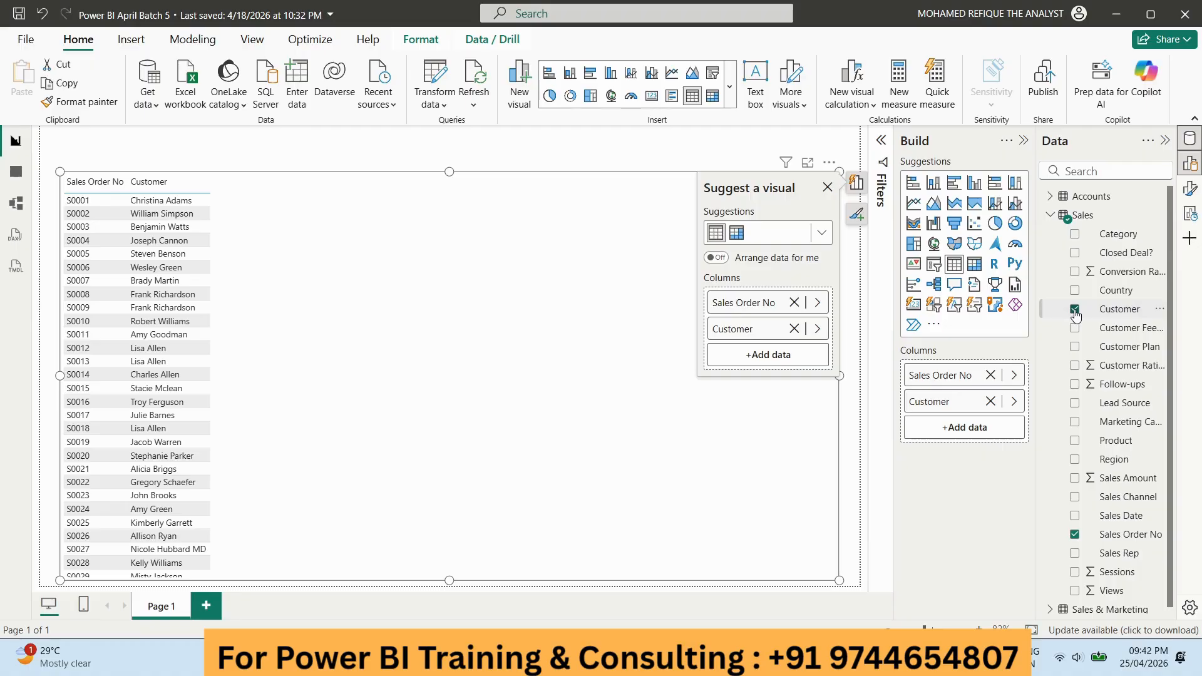
{"action": "left_click", "coordinate": [1075, 442]}
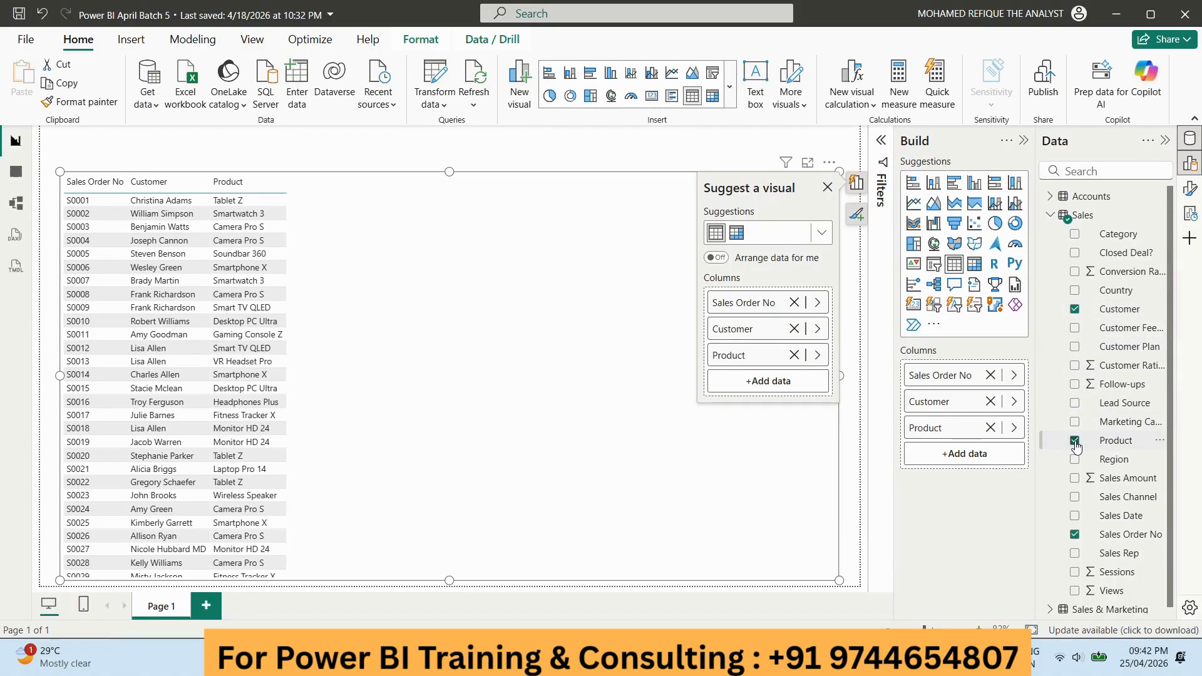
{"action": "scroll", "coordinate": [1089, 466], "scroll_direction": "down", "scroll_amount": 1}
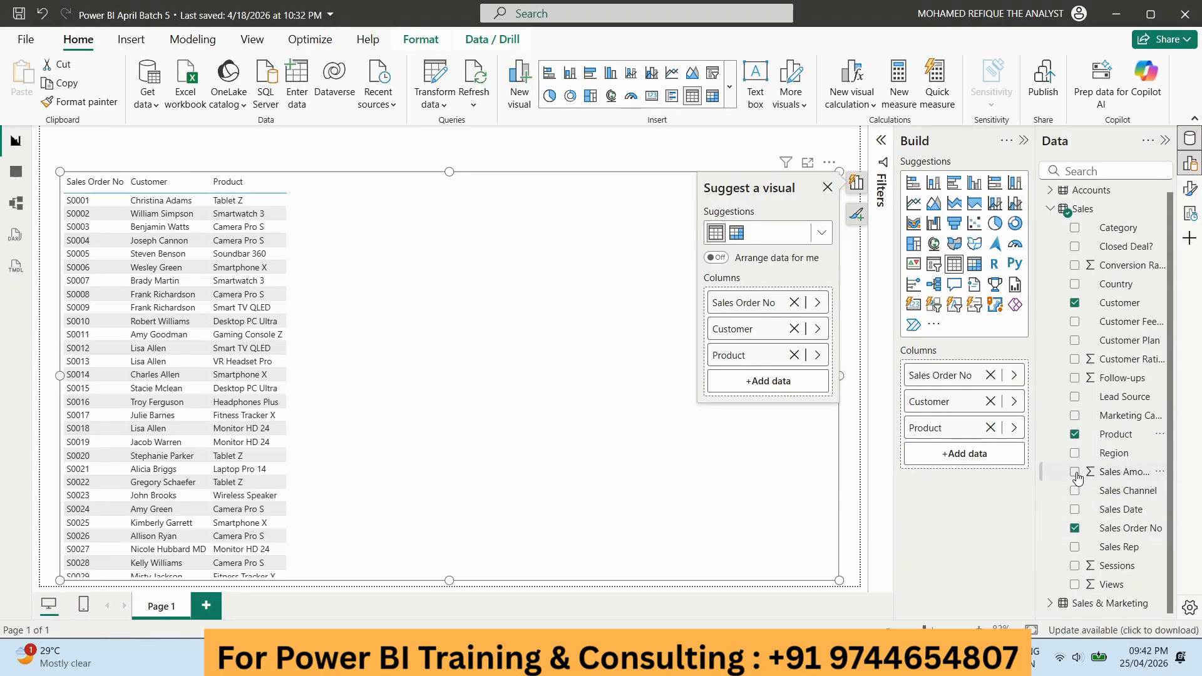
{"action": "left_click", "coordinate": [1075, 472]}
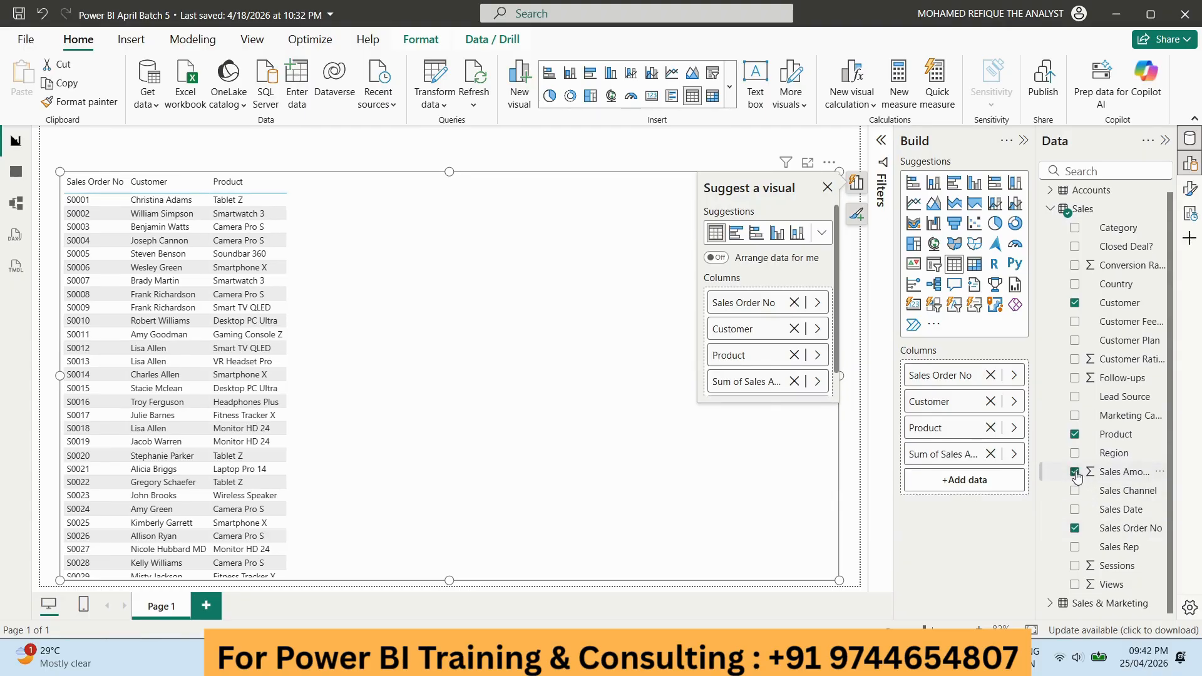
Step: Delete the table visual from the report page
{"action": "left_click", "coordinate": [456, 154]}
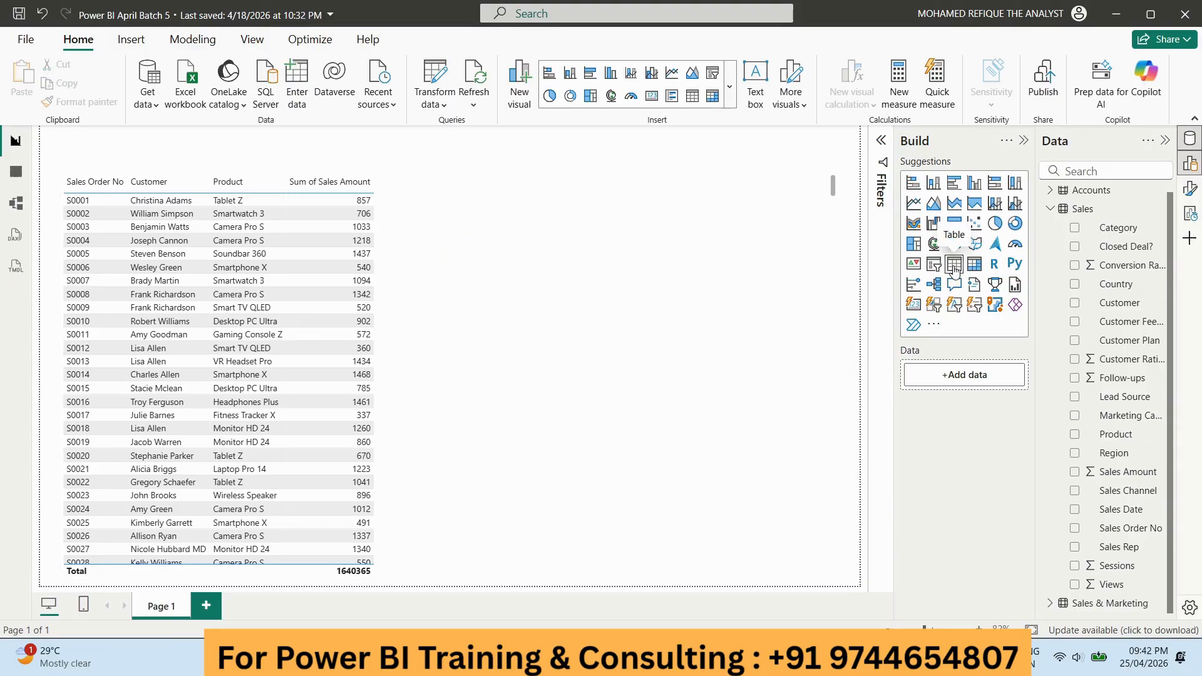
{"action": "left_click", "coordinate": [513, 316]}
{"action": "key", "text": "Delete"}
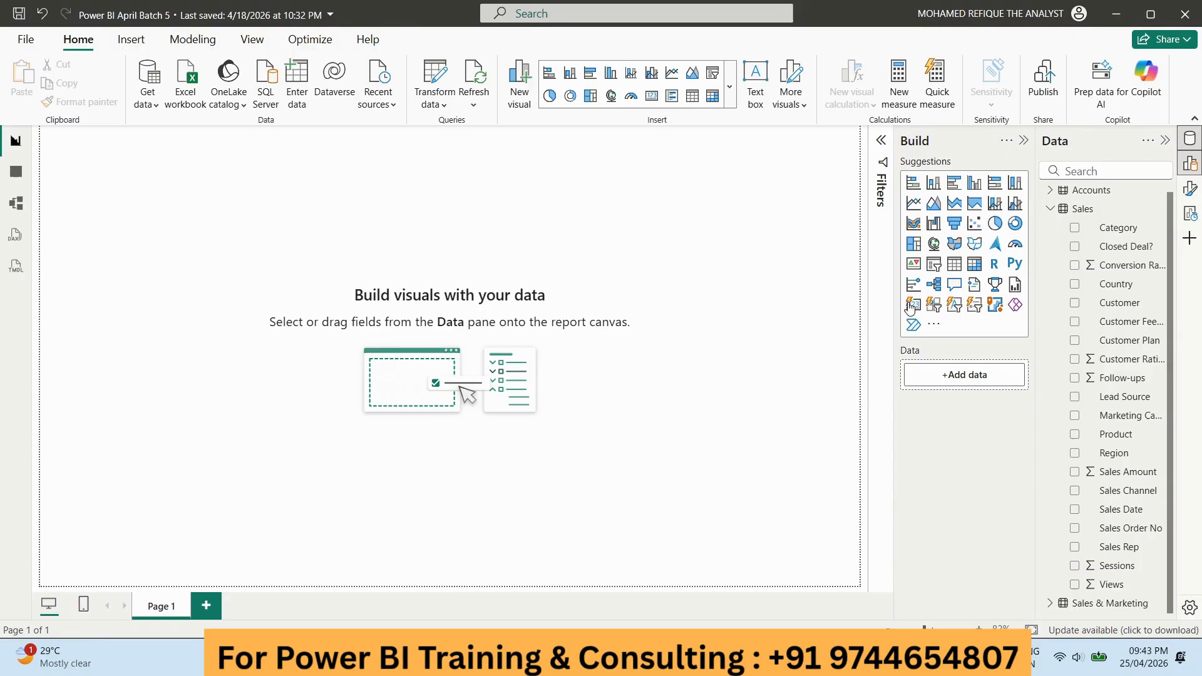
Step: Insert a page-filling table visual with Sales Order No, Customer, Product, Sales Date and Sales Amount from the Sales table
{"action": "left_click", "coordinate": [953, 266]}
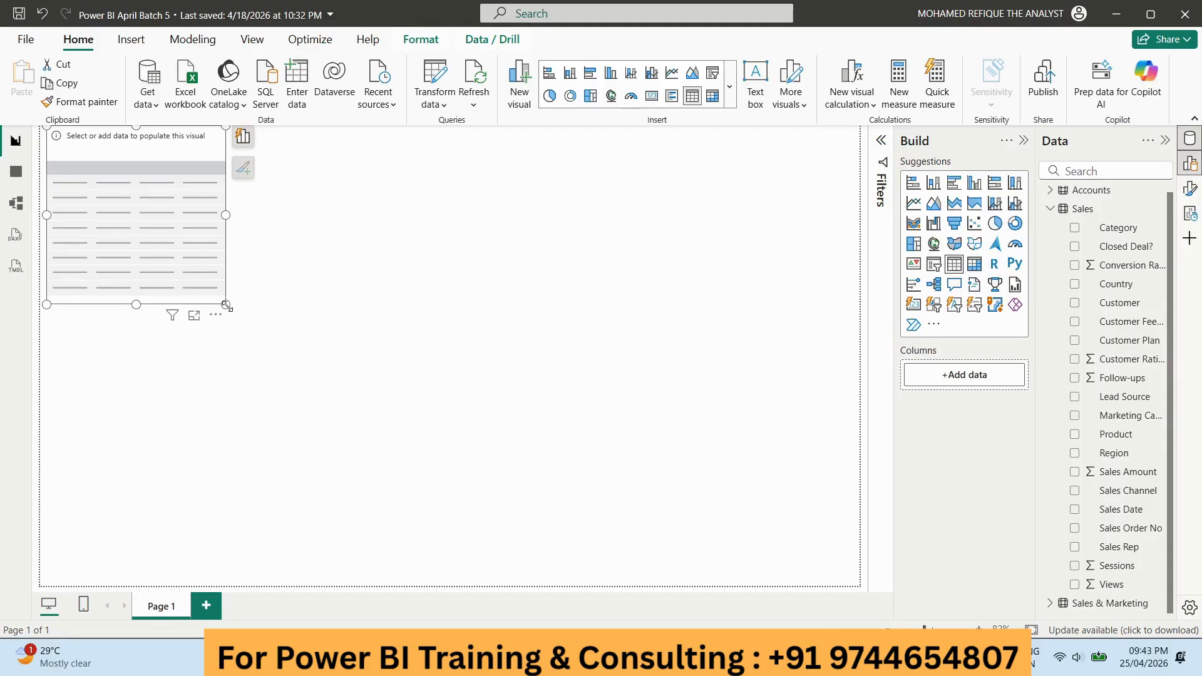
{"action": "left_click_drag", "start_coordinate": [226, 305], "coordinate": [859, 585]}
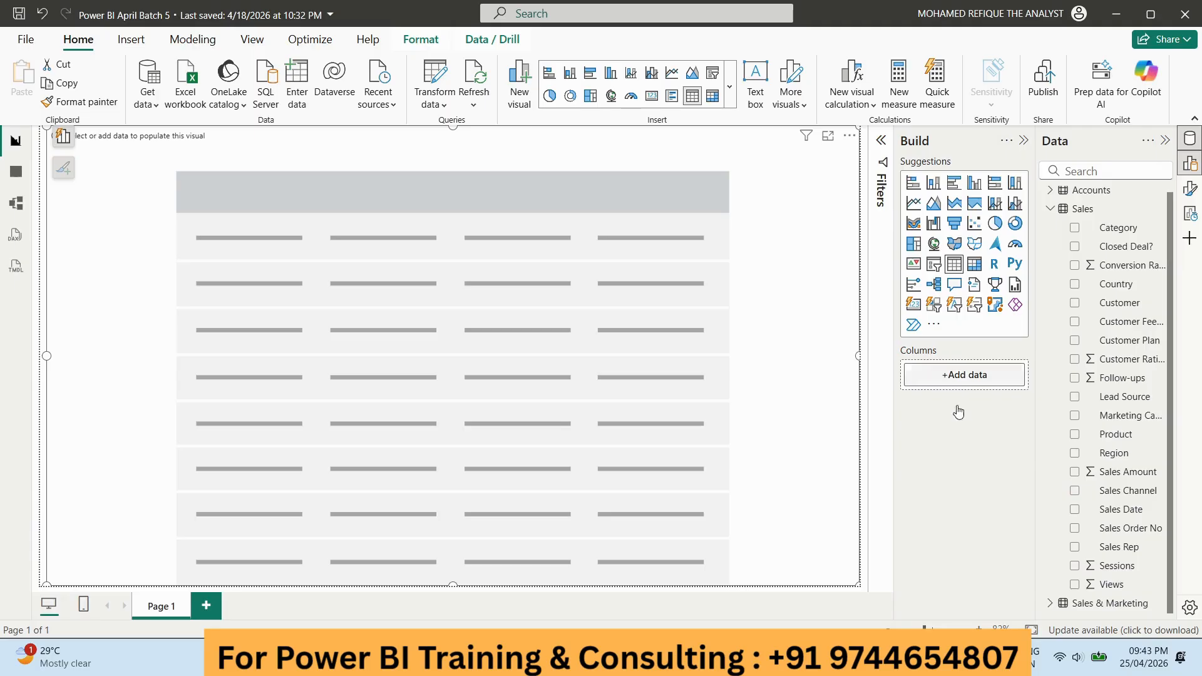
{"action": "left_click", "coordinate": [1074, 529]}
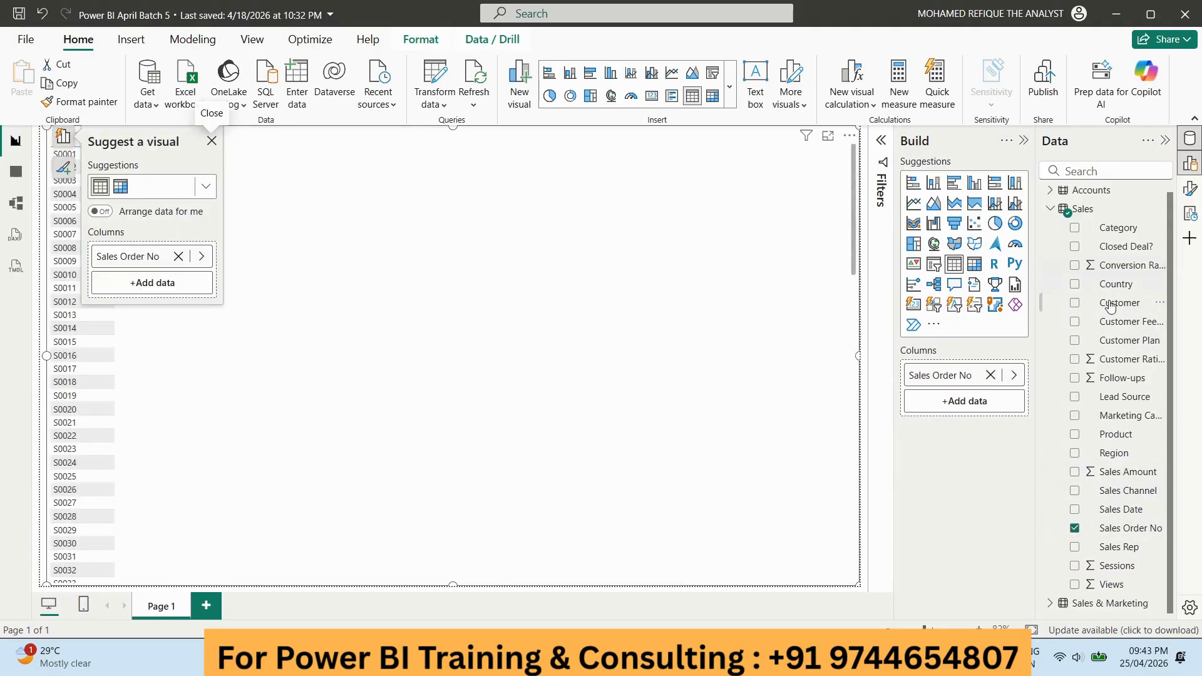
{"action": "left_click", "coordinate": [1074, 304]}
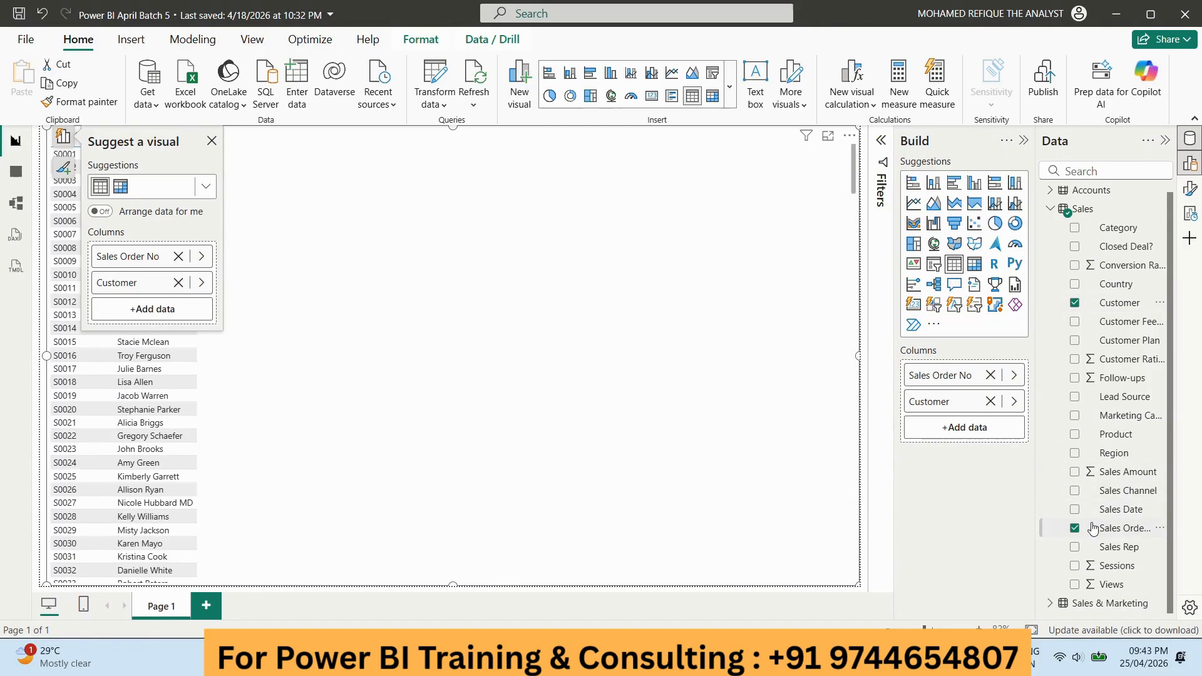
{"action": "left_click", "coordinate": [1075, 437]}
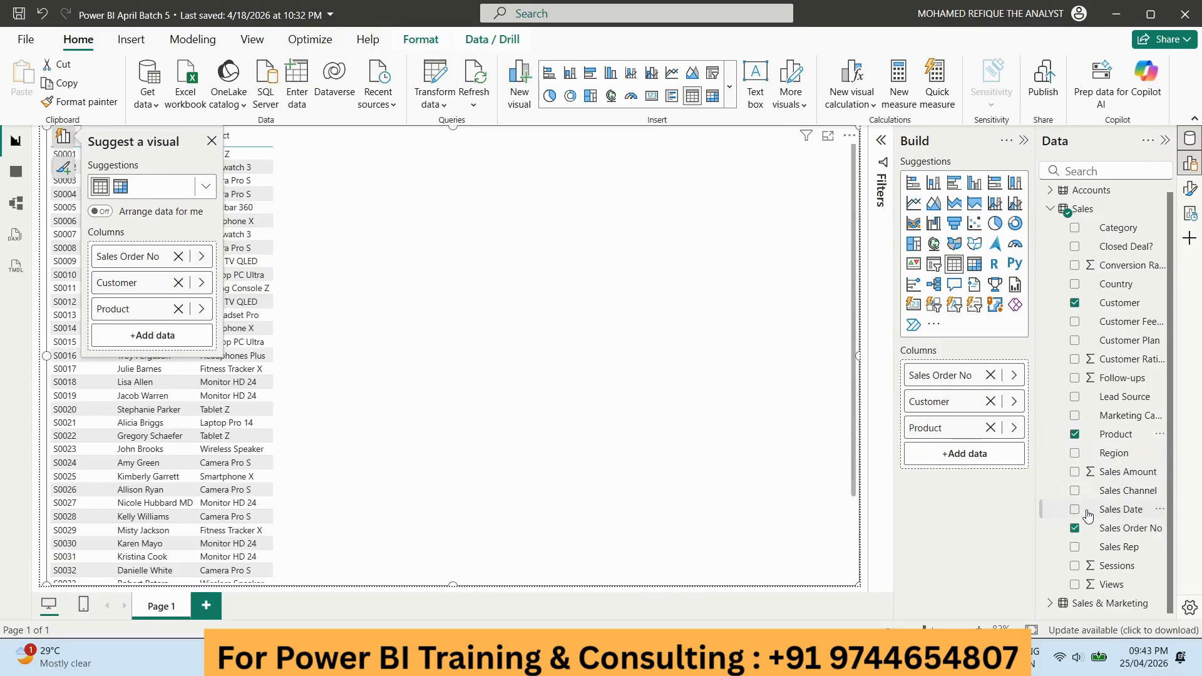
{"action": "left_click", "coordinate": [1075, 510]}
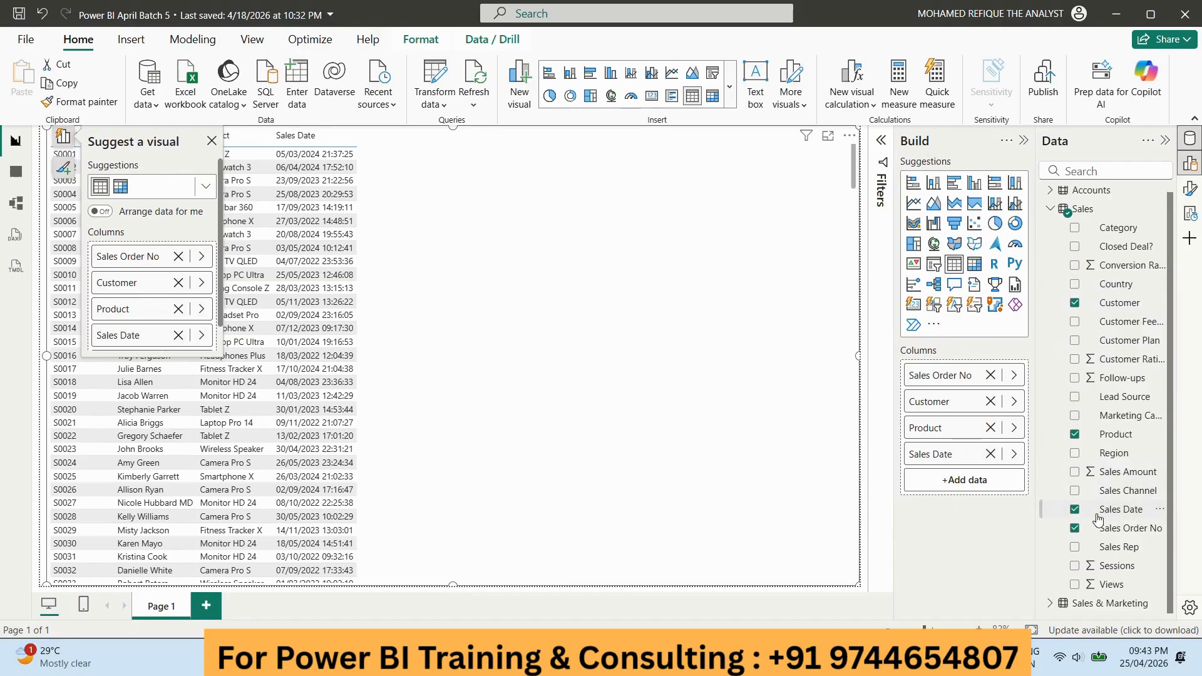
{"action": "left_click", "coordinate": [1075, 473]}
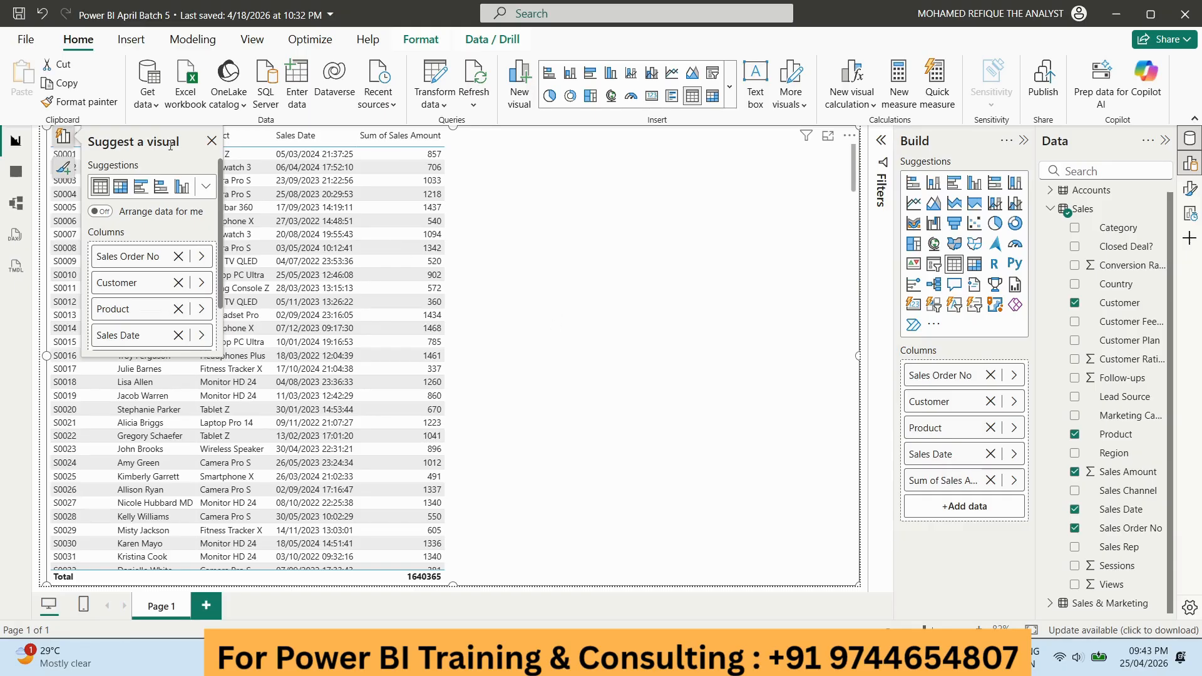
{"action": "left_click", "coordinate": [210, 142]}
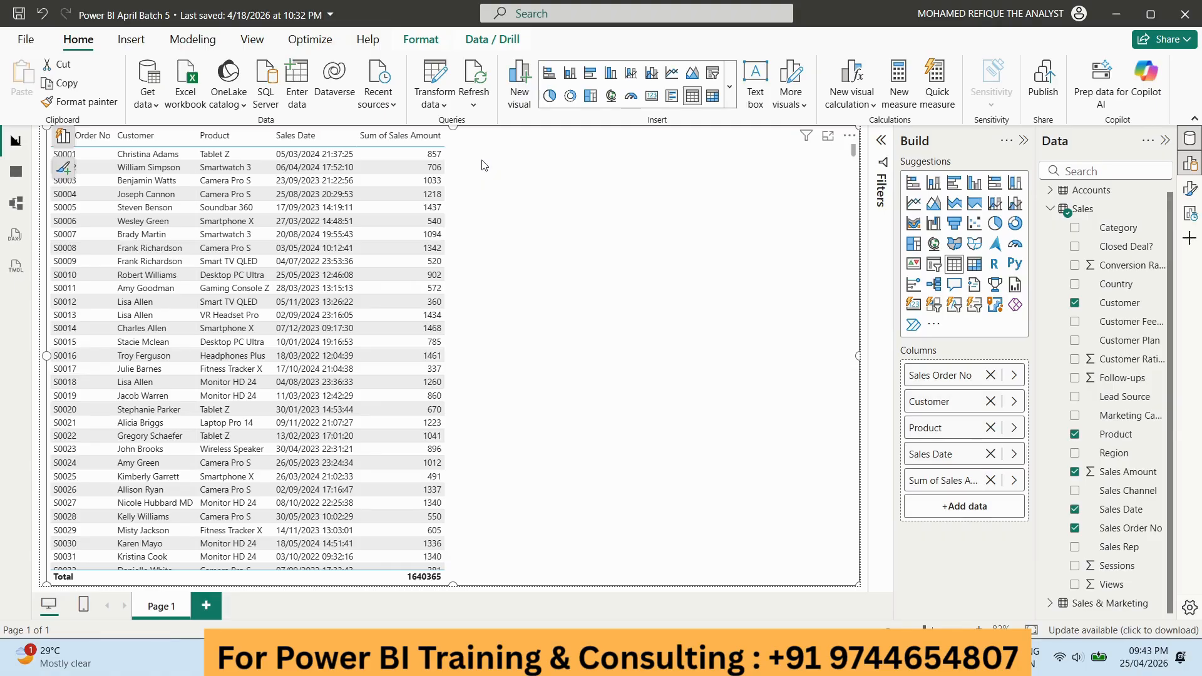
Step: Examine the fields and rows of the Accounts table, including its order numbers and invoice amounts
{"action": "left_click", "coordinate": [1050, 209]}
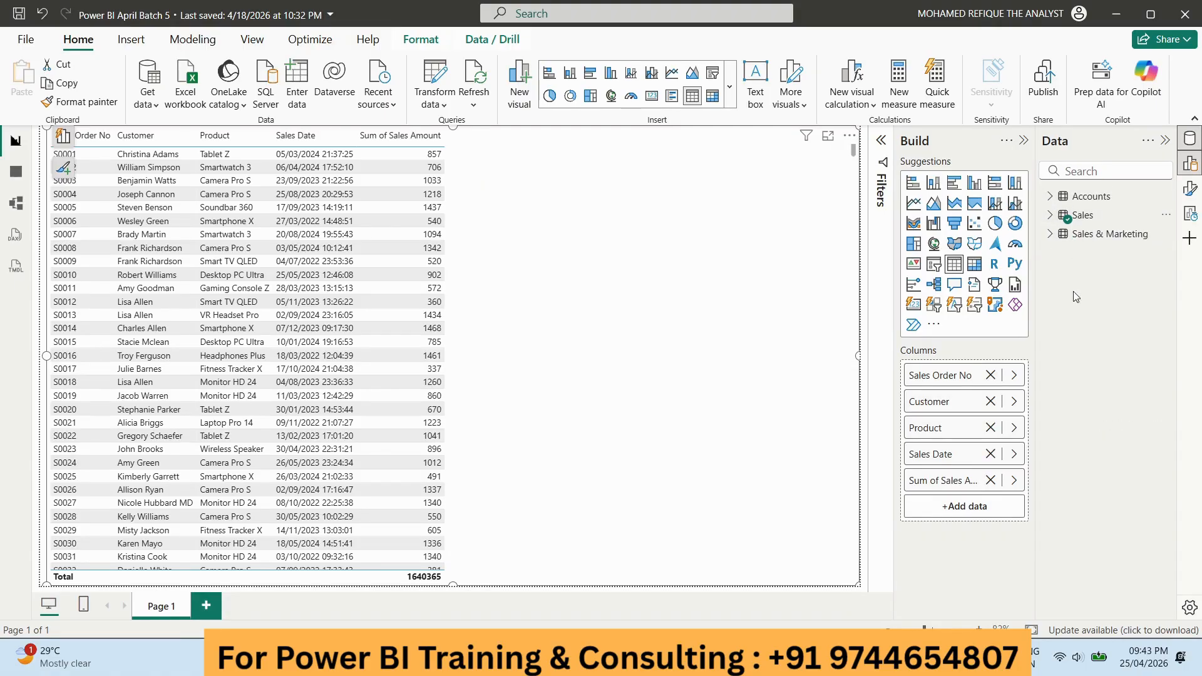
{"action": "left_click", "coordinate": [1051, 198]}
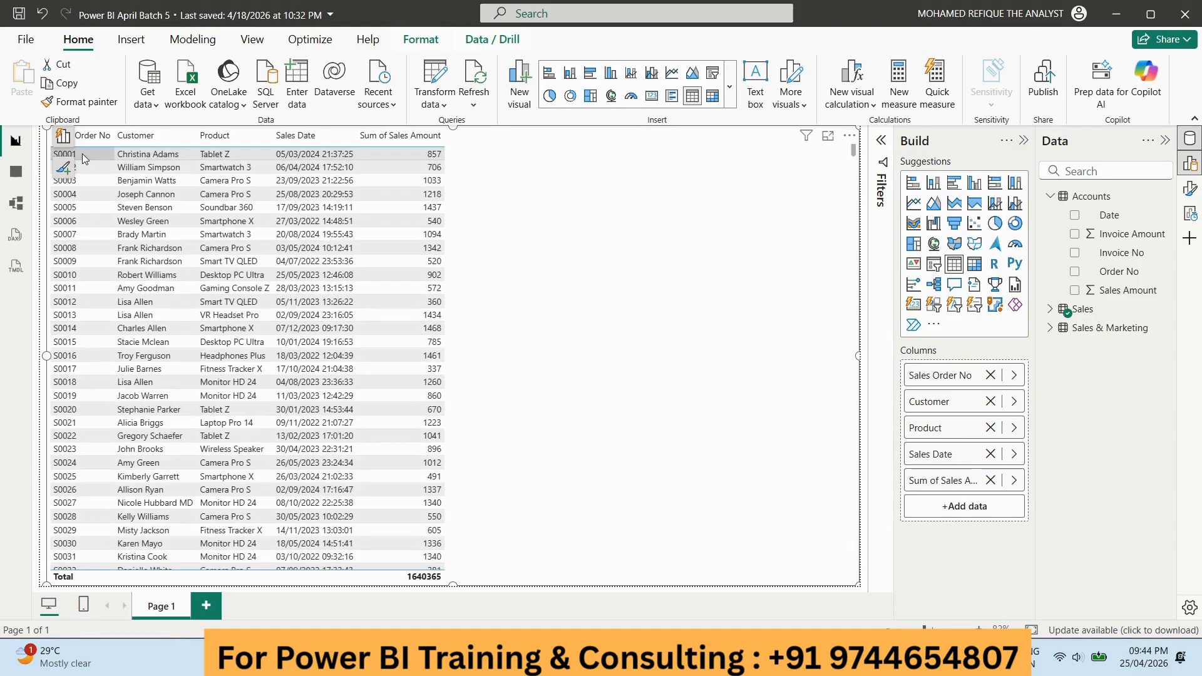
{"action": "left_click", "coordinate": [16, 171]}
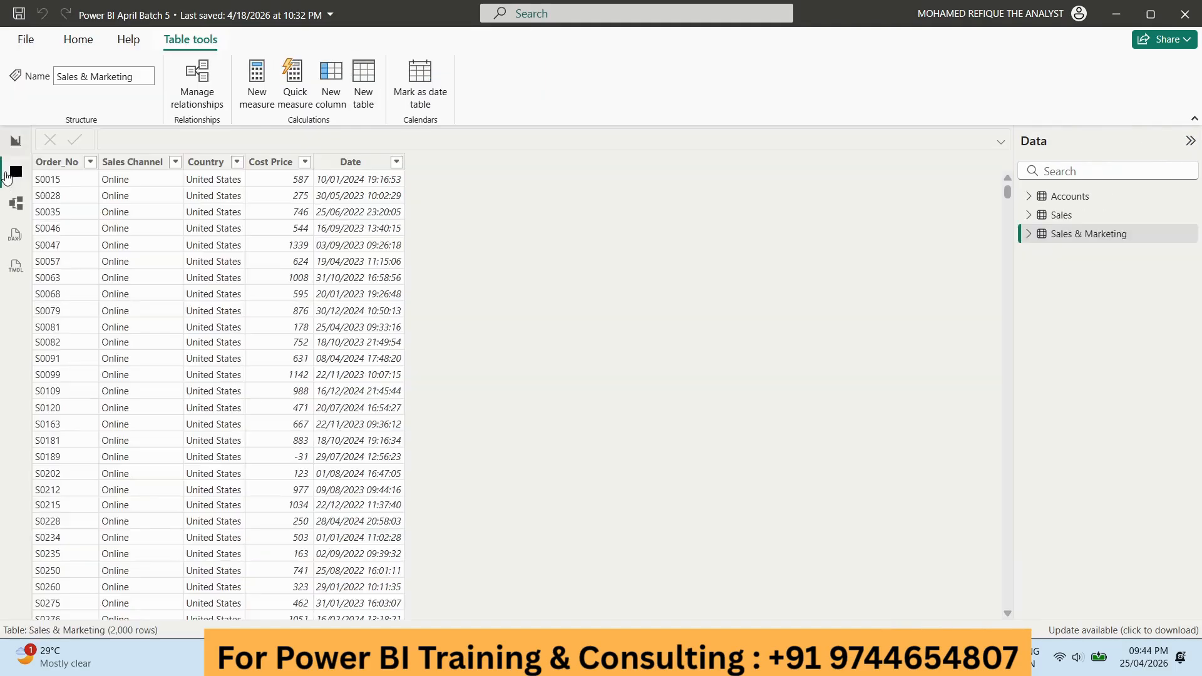
{"action": "left_click", "coordinate": [1059, 200]}
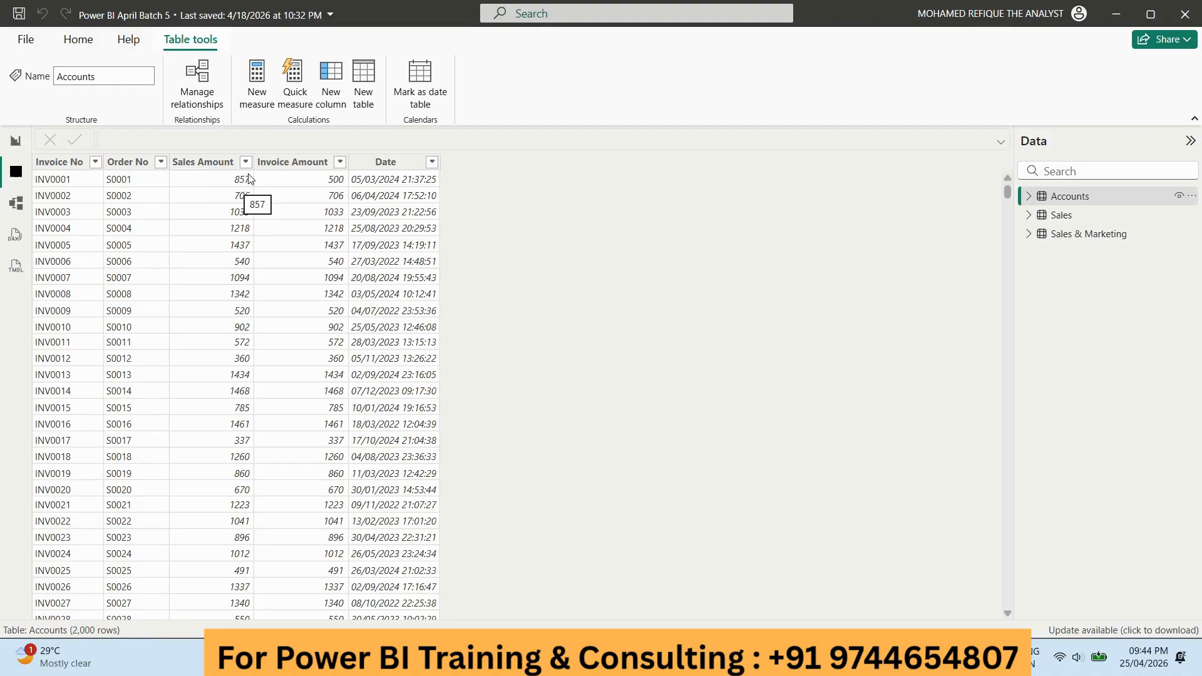
Step: Add Invoice Amount from the Accounts table as the last column of the report's table visual
{"action": "left_click", "coordinate": [15, 141]}
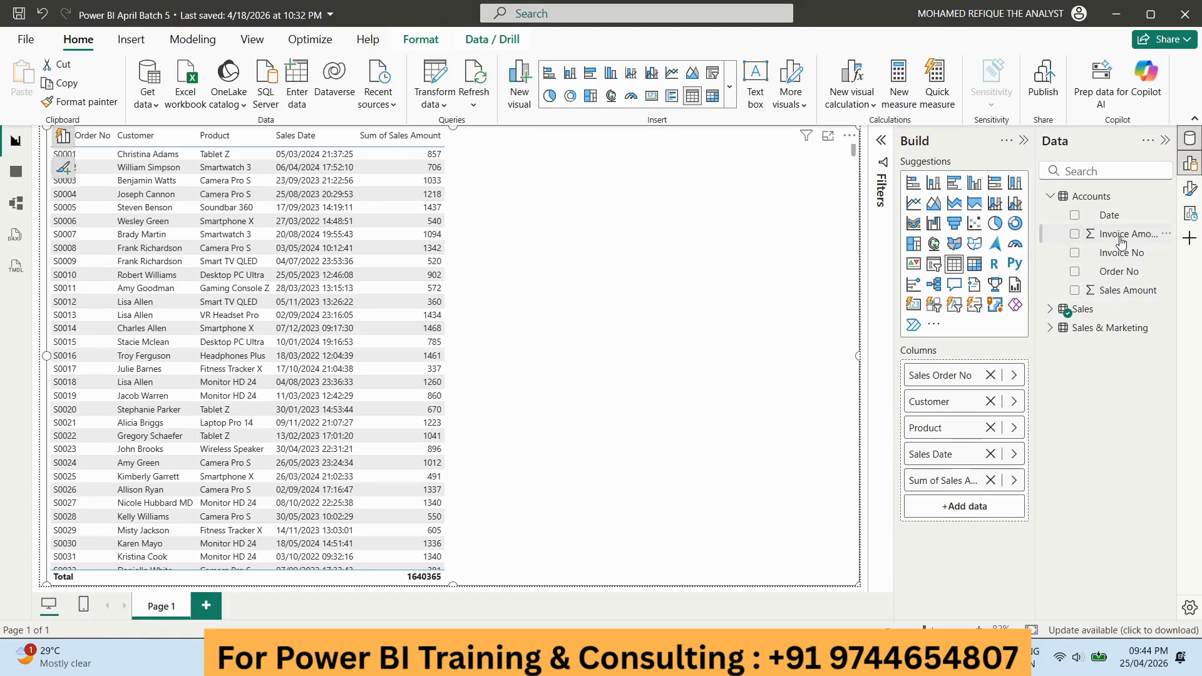
{"action": "left_click_drag", "start_coordinate": [1120, 242], "coordinate": [998, 501]}
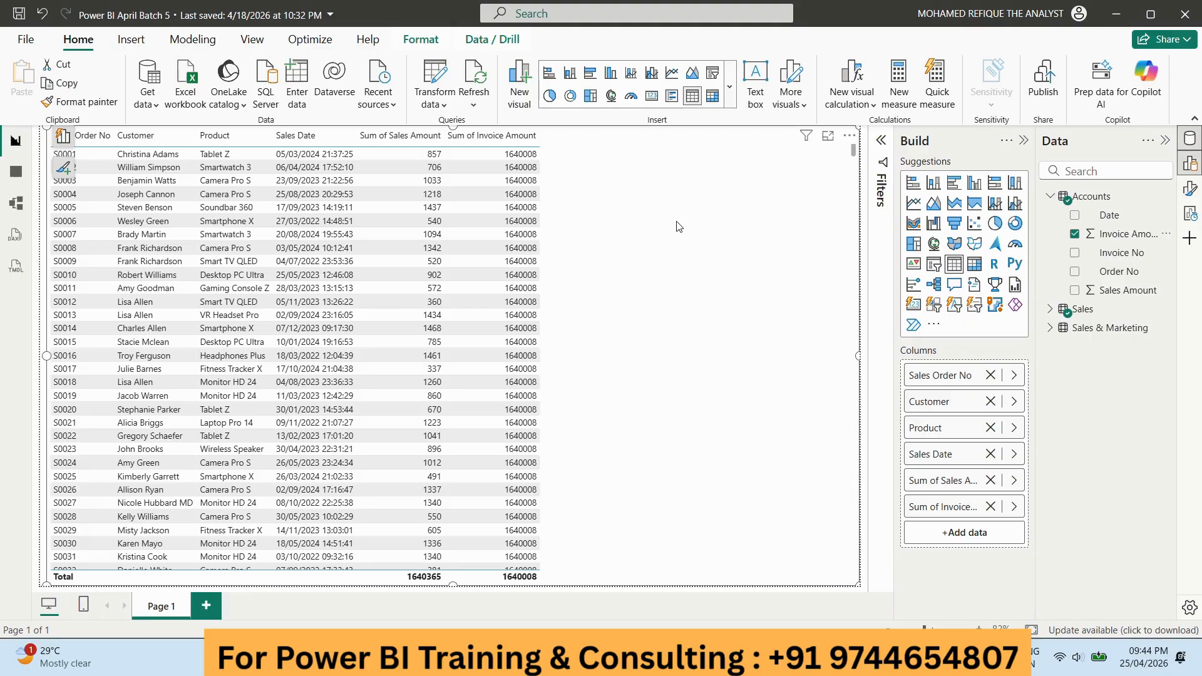
Step: Compare the invoice amounts in the Accounts table's rows with the Invoice Amount column in the report's table visual
{"action": "left_click", "coordinate": [15, 201]}
{"action": "left_click", "coordinate": [14, 181]}
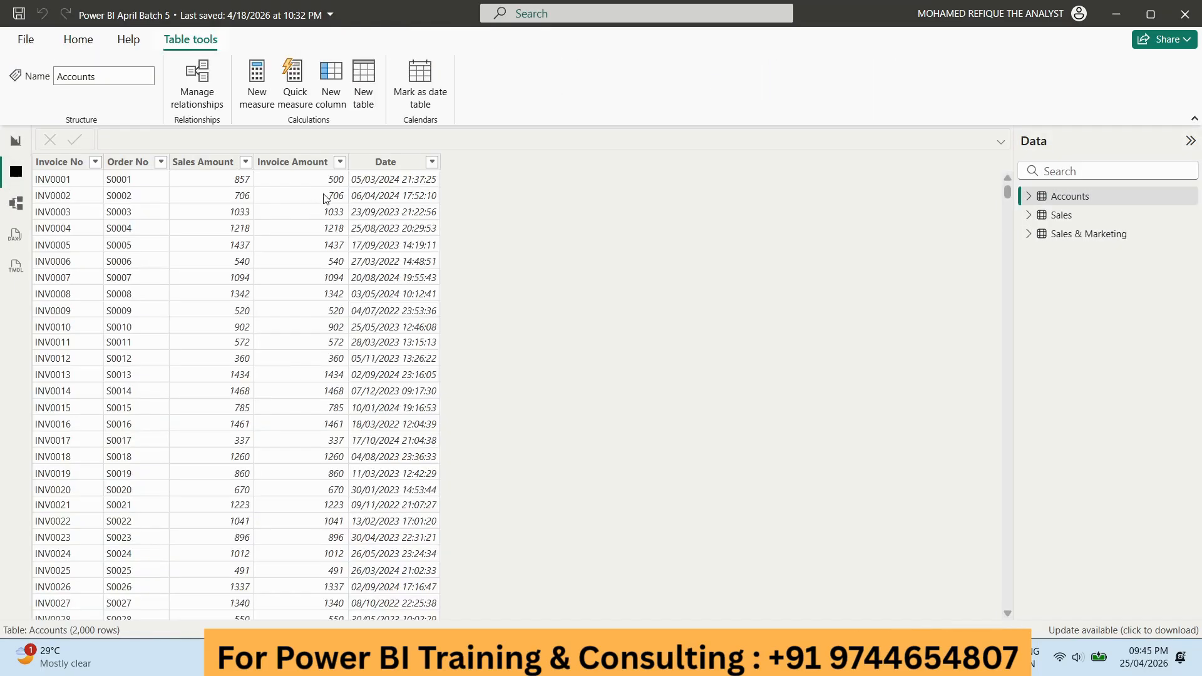
{"action": "left_click", "coordinate": [16, 141]}
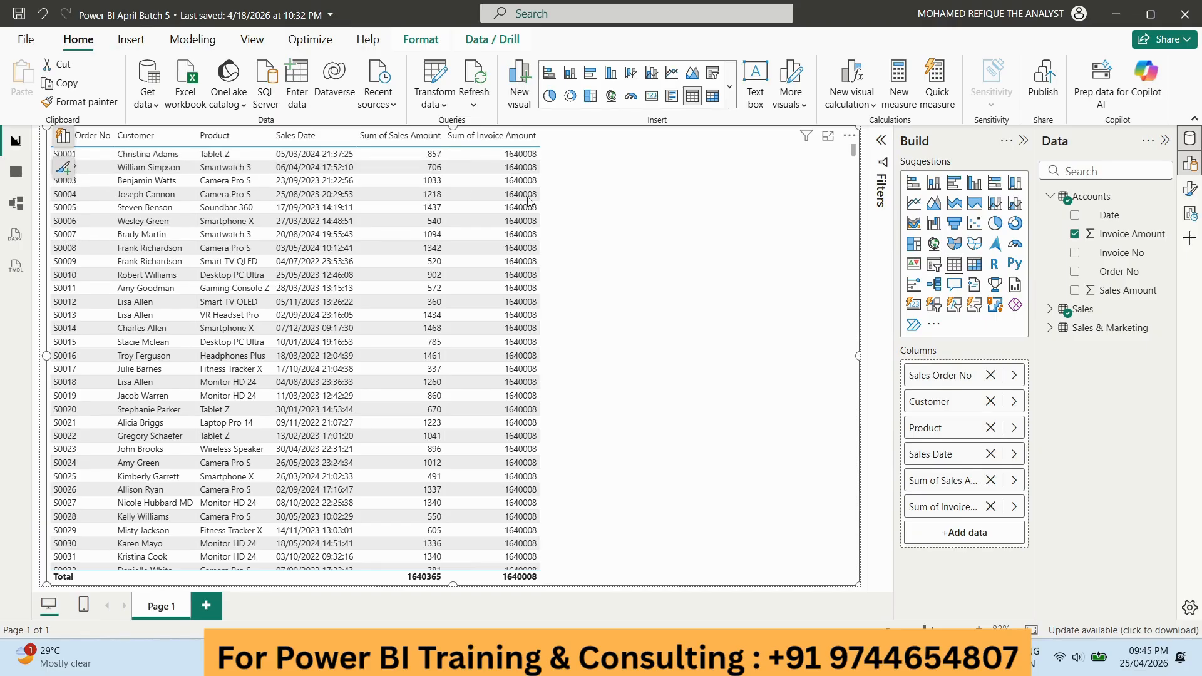
{"action": "left_click", "coordinate": [1050, 196]}
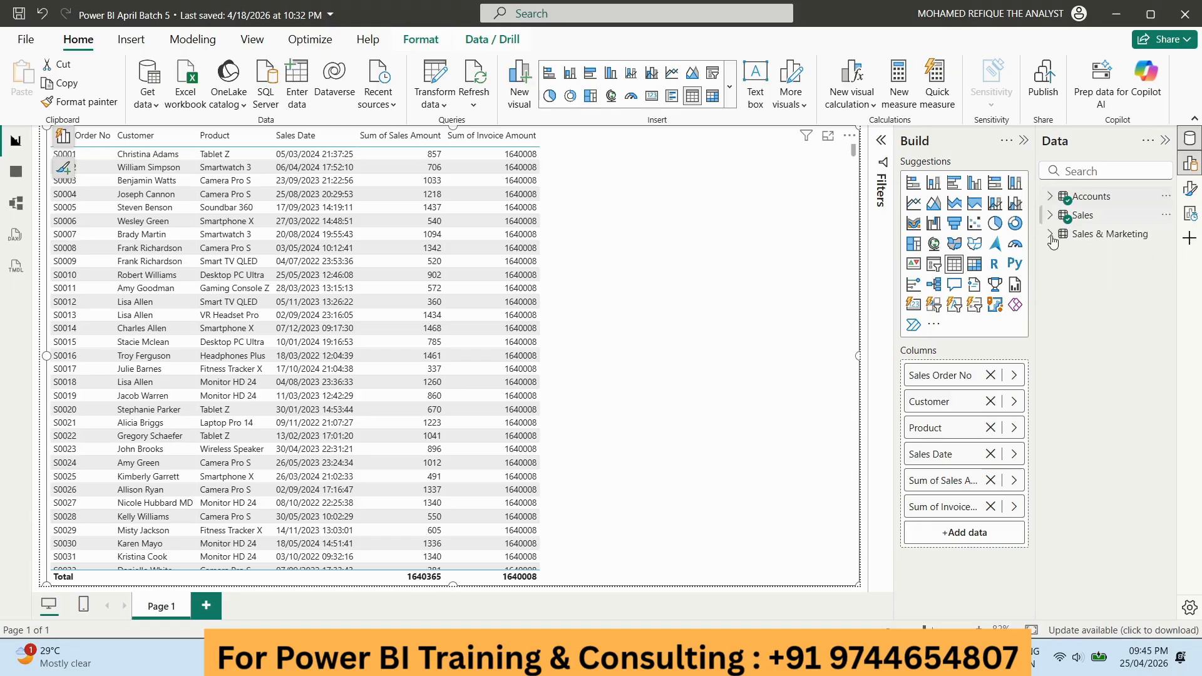
{"action": "left_click", "coordinate": [1050, 197]}
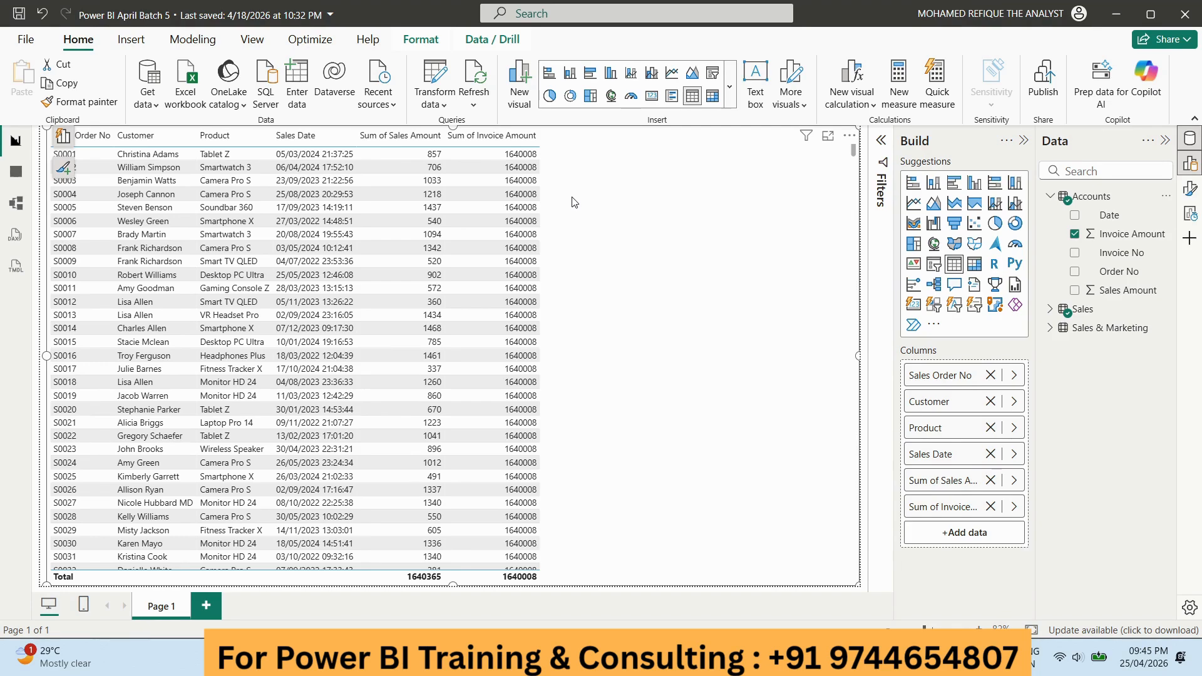
Step: Compare the Sales Order No column of the Sales table with the Order No column of the Accounts table
{"action": "left_click", "coordinate": [14, 179]}
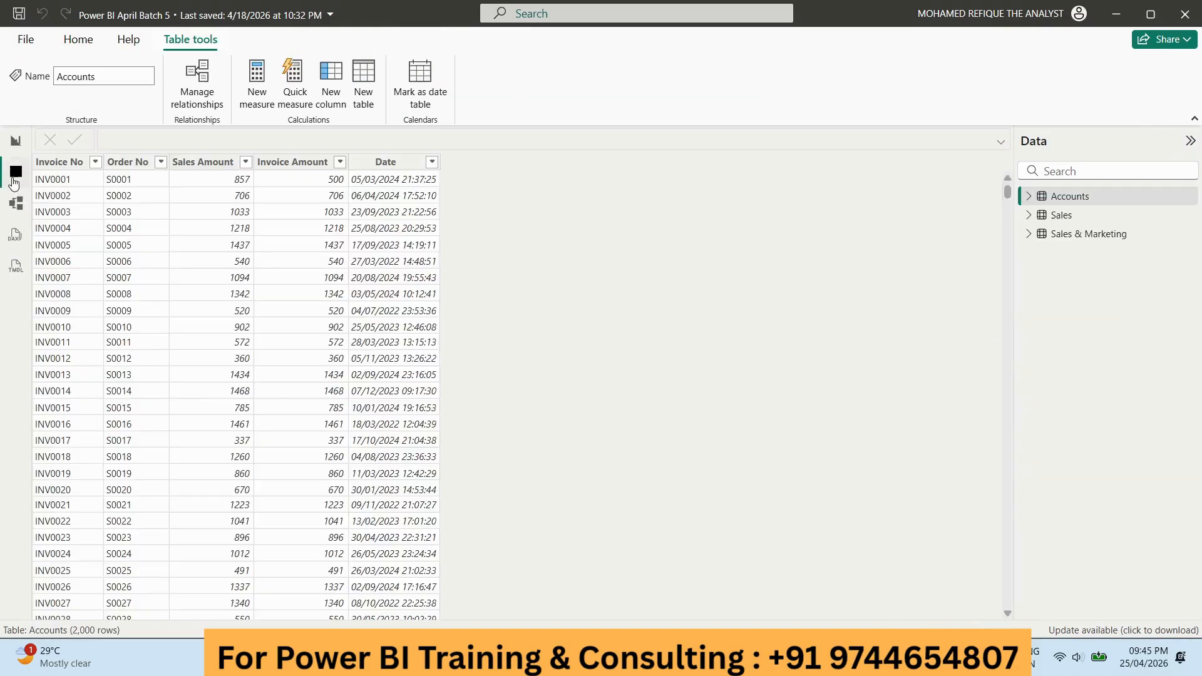
{"action": "left_click", "coordinate": [1058, 216]}
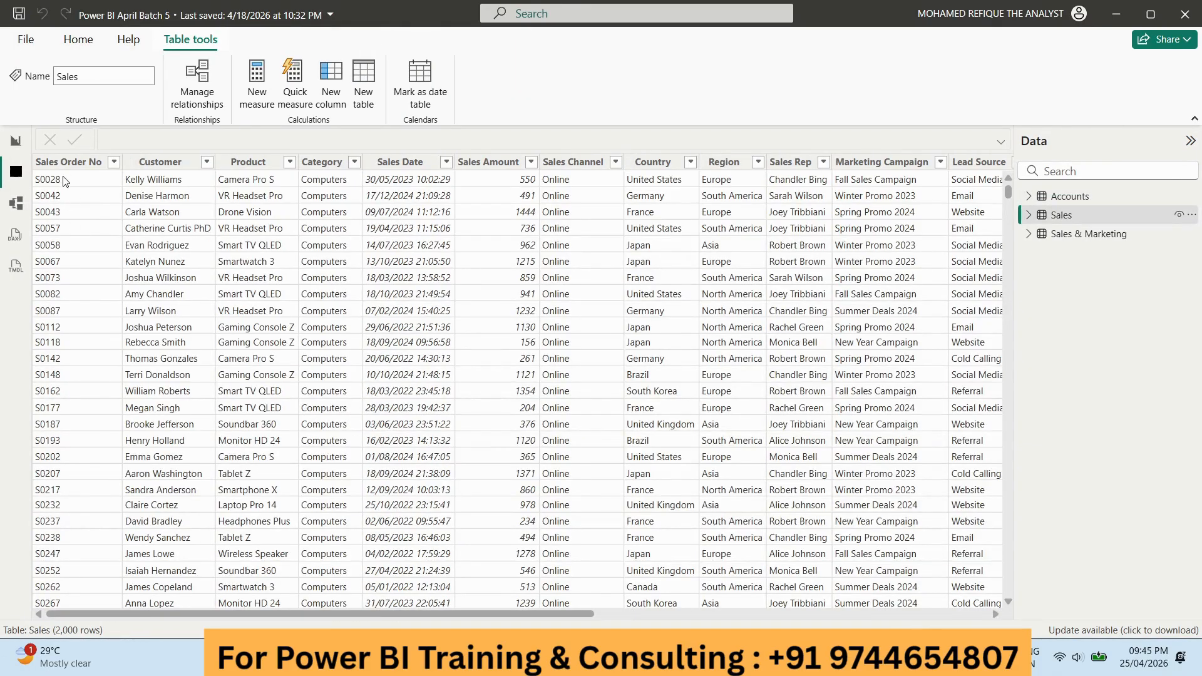
{"action": "left_click", "coordinate": [62, 164]}
{"action": "left_click", "coordinate": [1066, 199]}
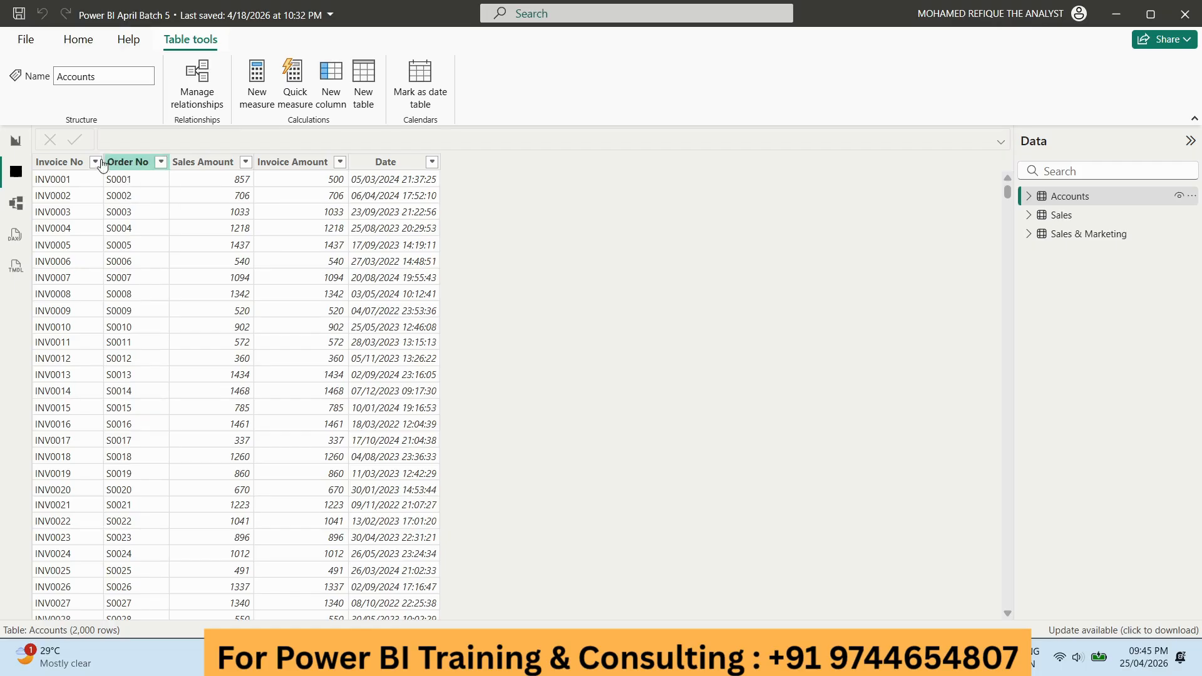
{"action": "left_click", "coordinate": [1057, 217]}
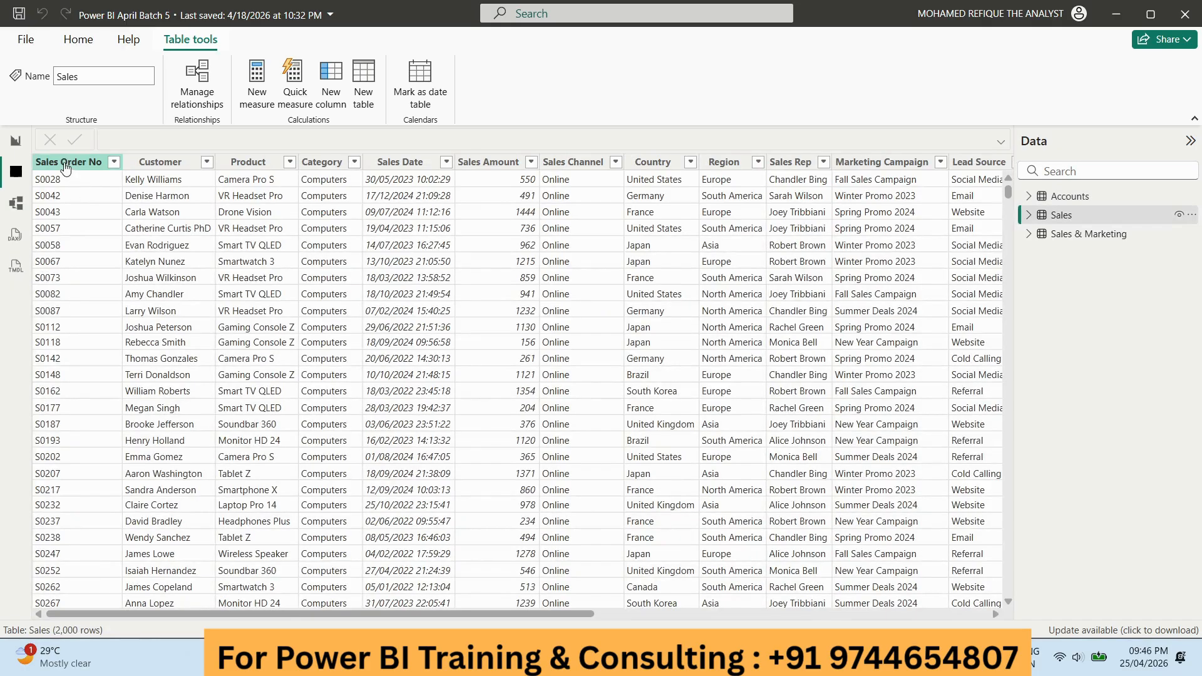
{"action": "left_click", "coordinate": [1069, 196]}
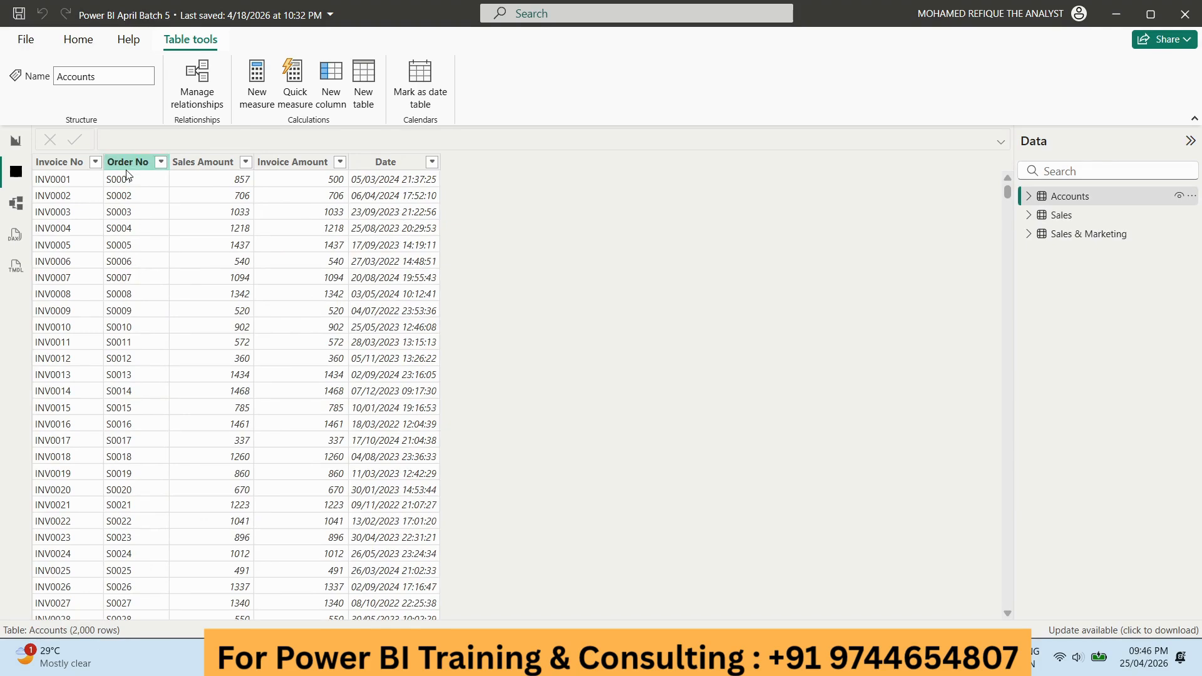
{"action": "left_click", "coordinate": [1058, 216]}
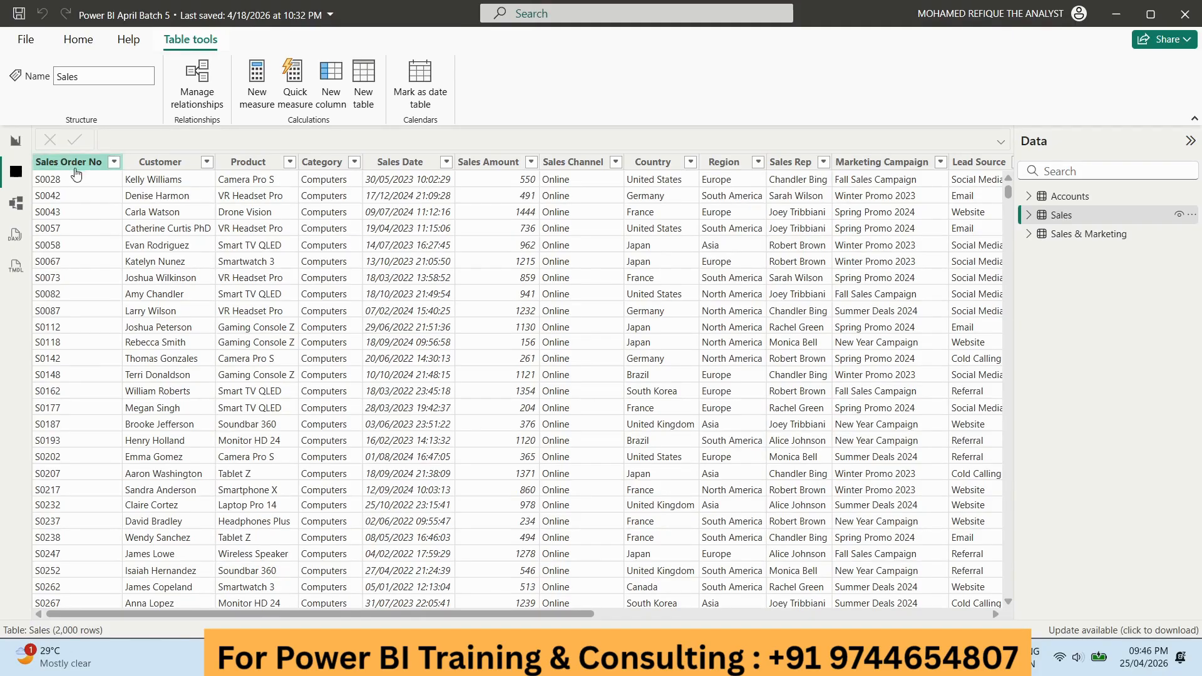
{"action": "left_click", "coordinate": [1070, 196]}
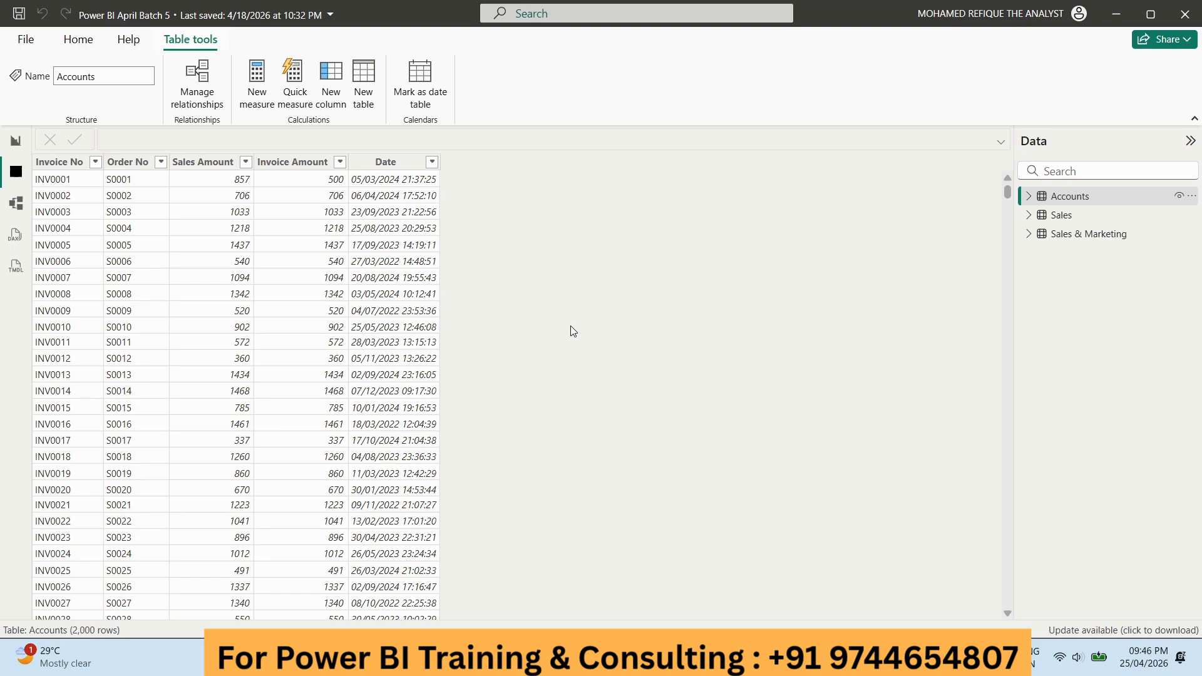
Step: Spread the Sales, Accounts, and Sales & Marketing tables apart in the model diagram so that none overlap
{"action": "left_click", "coordinate": [16, 203]}
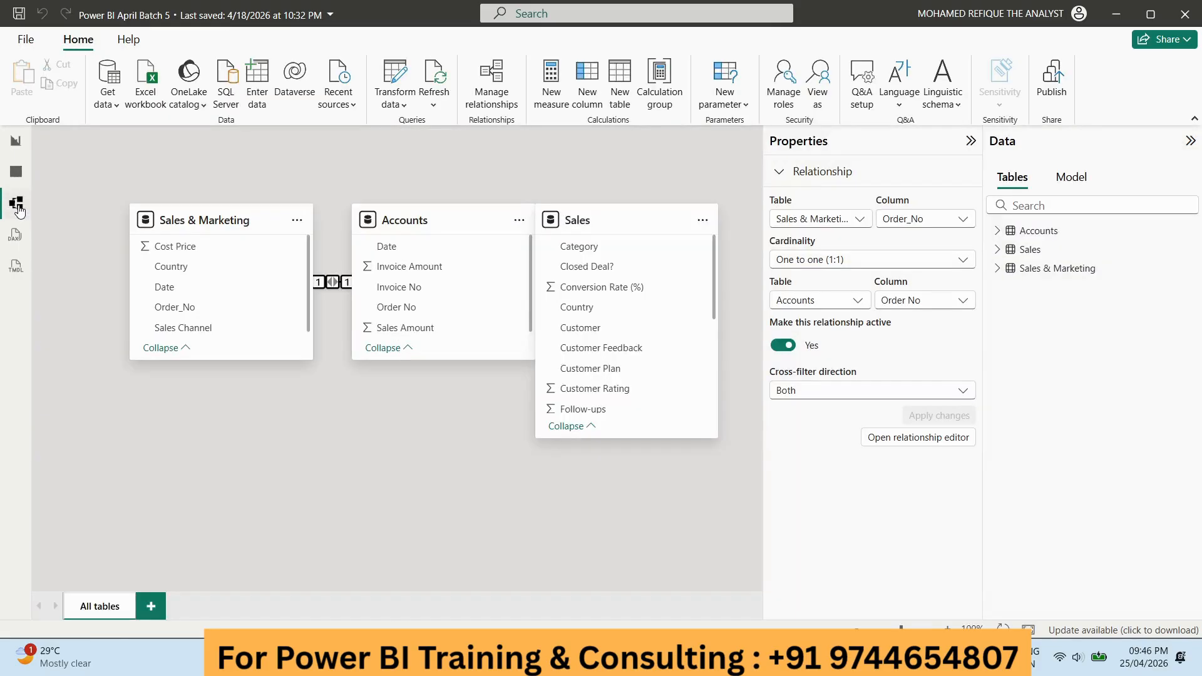
{"action": "left_click_drag", "start_coordinate": [194, 216], "coordinate": [214, 387]}
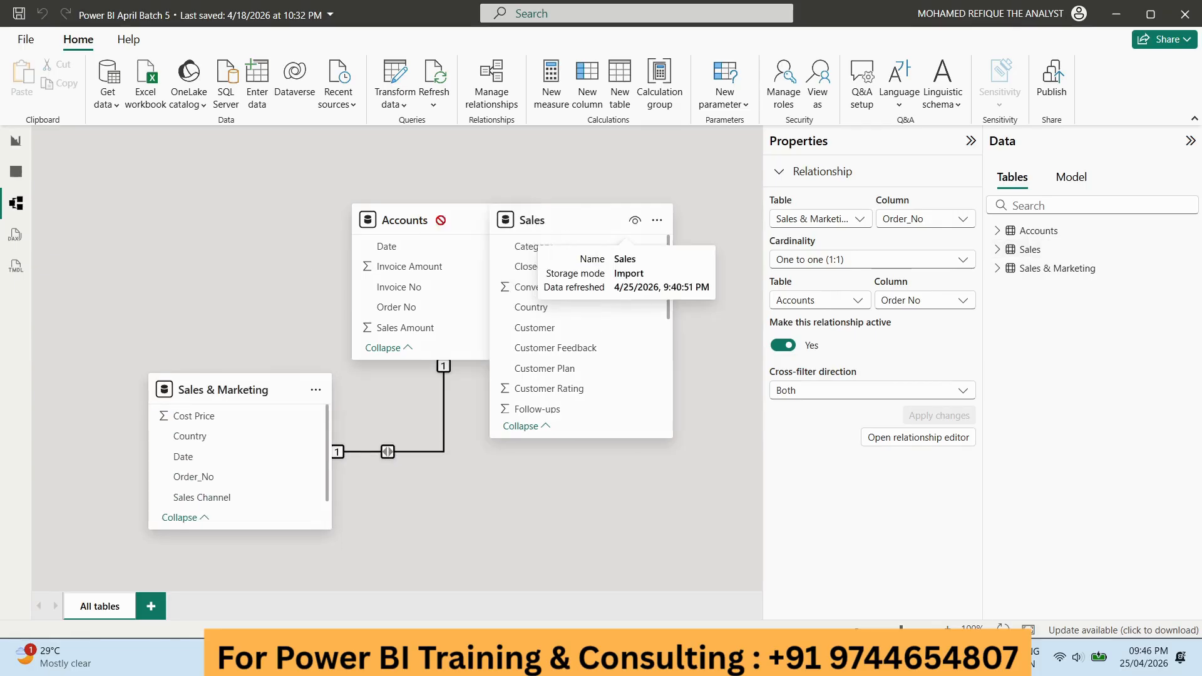
{"action": "left_click_drag", "start_coordinate": [573, 220], "coordinate": [115, 151]}
{"action": "left_click_drag", "start_coordinate": [228, 379], "coordinate": [607, 427]}
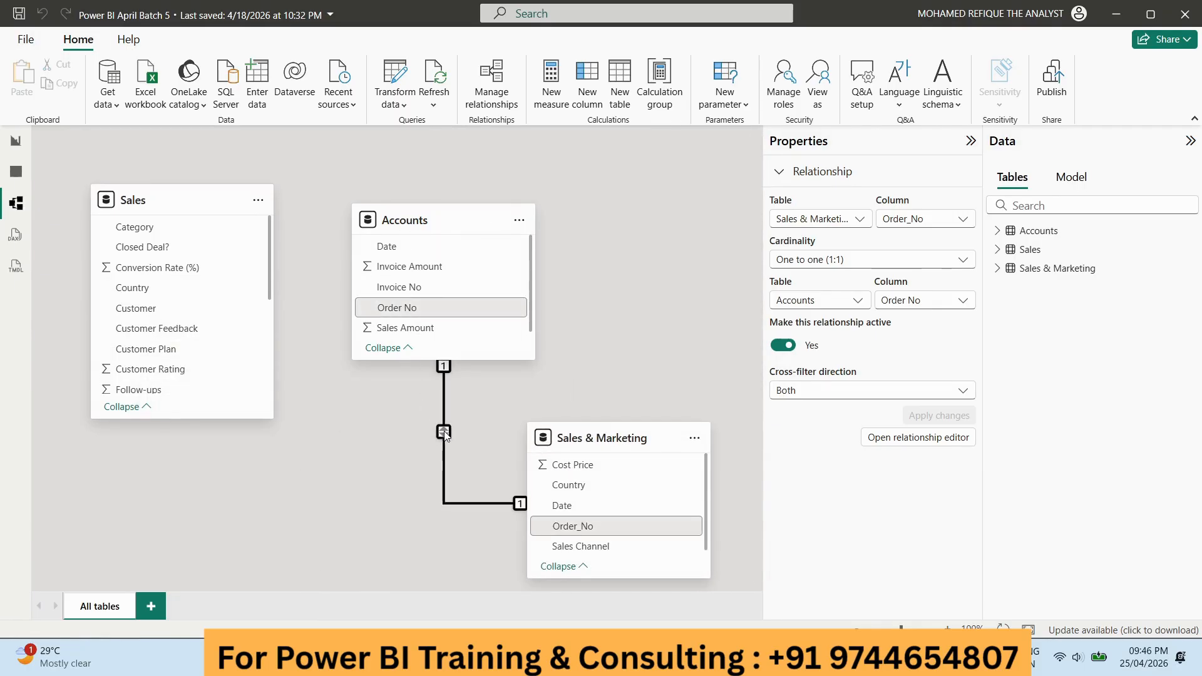
Step: Delete the relationship between Accounts and Sales & Marketing, and line up the three tables in one row of the model diagram
{"action": "right_click", "coordinate": [443, 431]}
{"action": "left_click", "coordinate": [466, 440]}
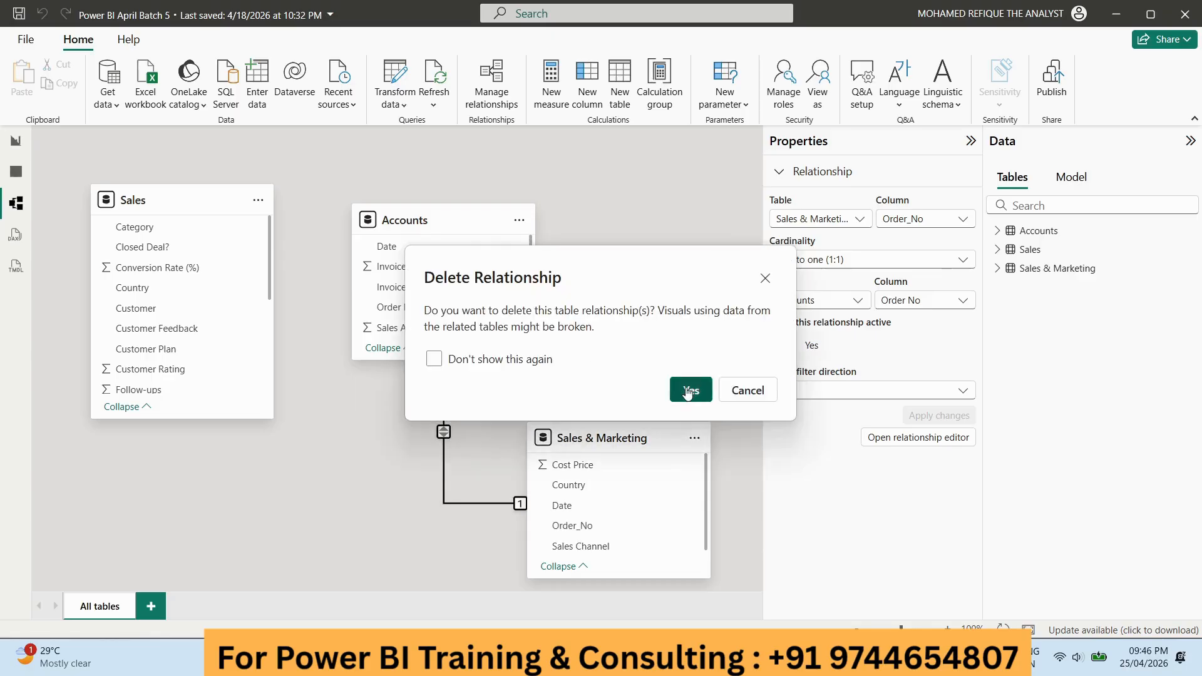
{"action": "left_click", "coordinate": [691, 389]}
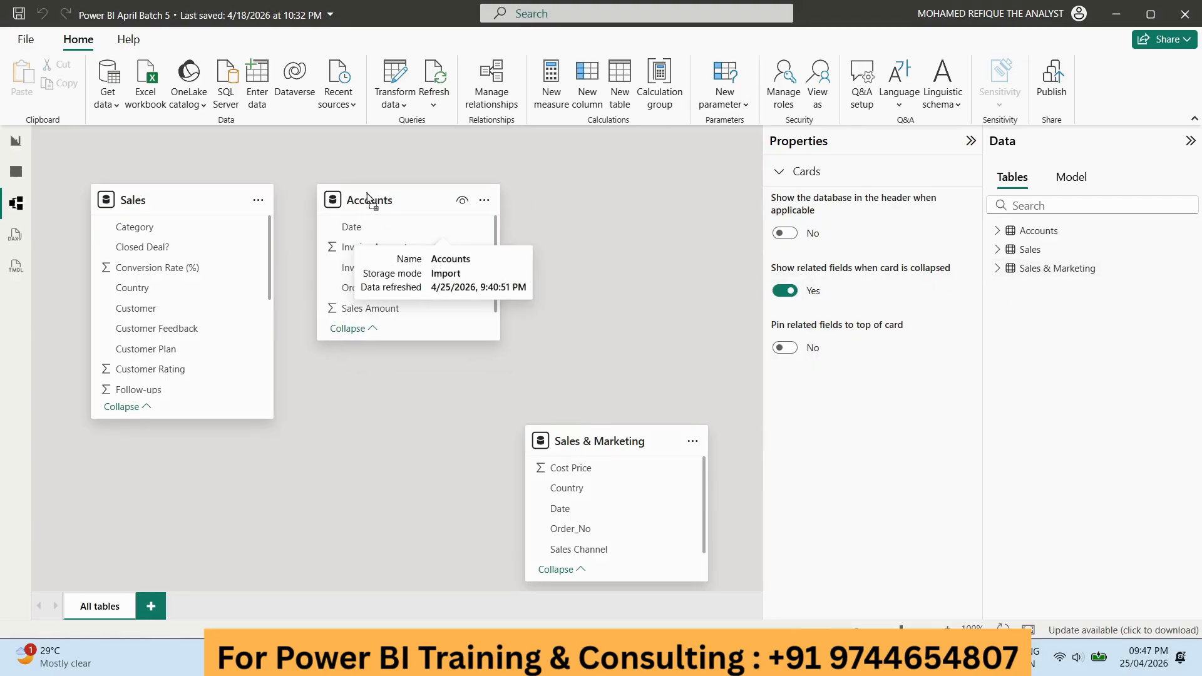
{"action": "left_click_drag", "start_coordinate": [402, 210], "coordinate": [355, 190]}
{"action": "left_click_drag", "start_coordinate": [563, 439], "coordinate": [565, 194]}
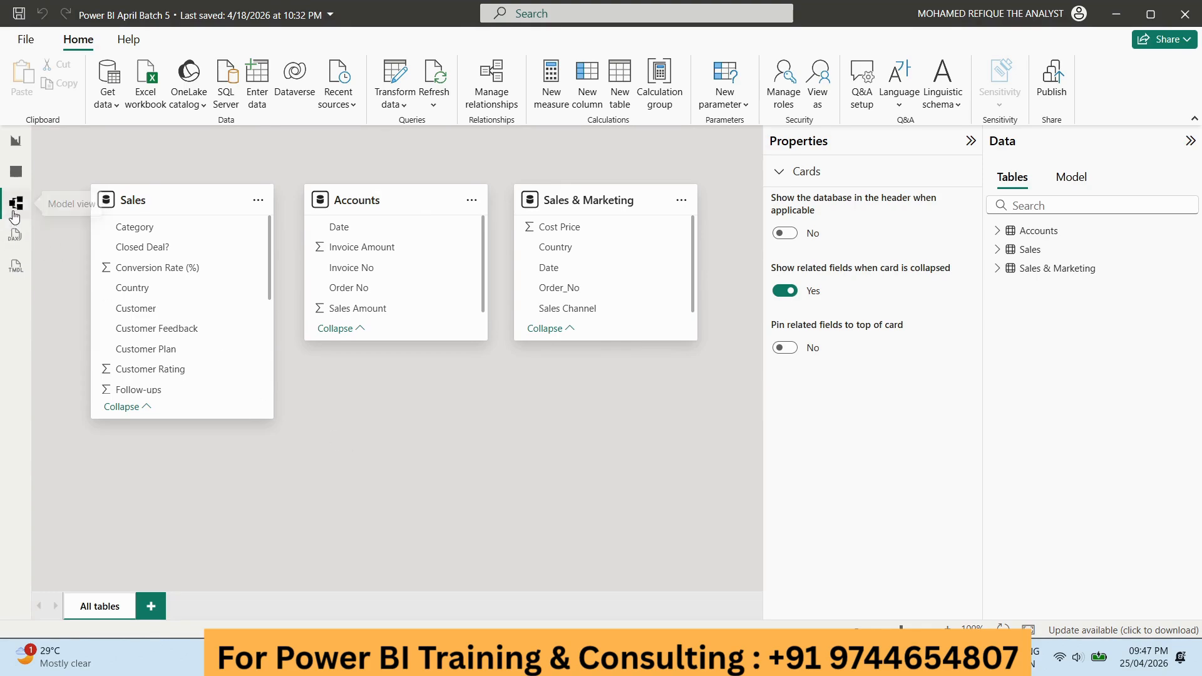
Step: Compare the Invoice Amount column in the report's table visual with the Accounts table's rows, and return to the model diagram
{"action": "left_click", "coordinate": [16, 141]}
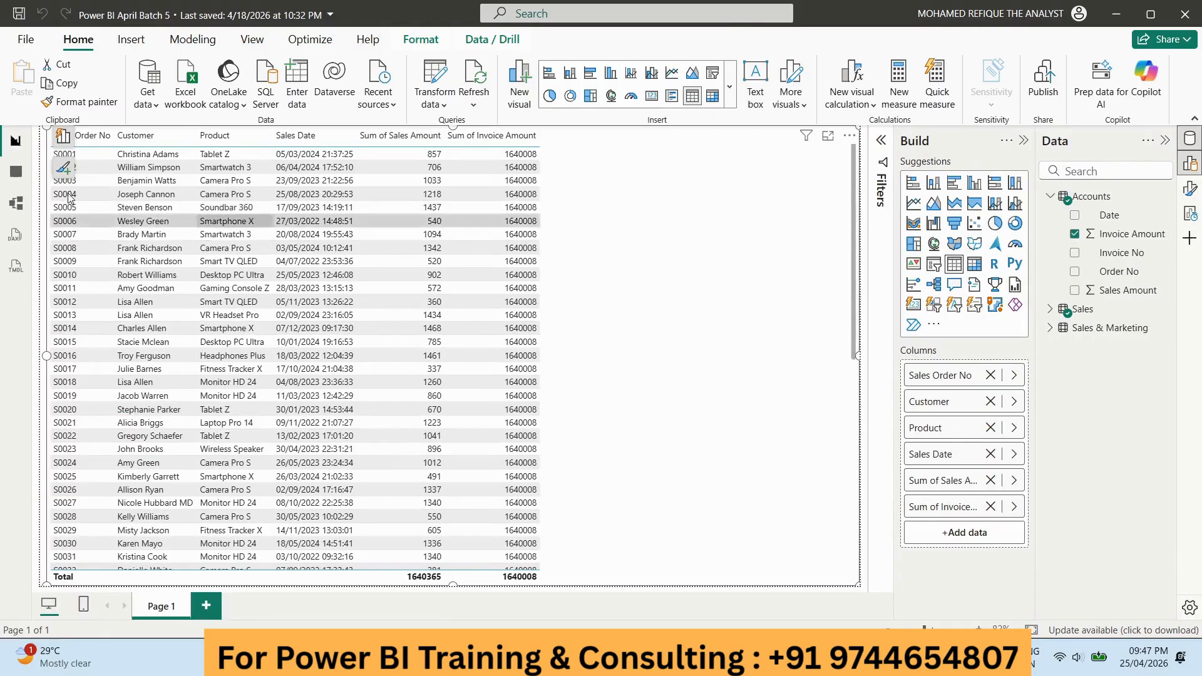
{"action": "left_click", "coordinate": [19, 175]}
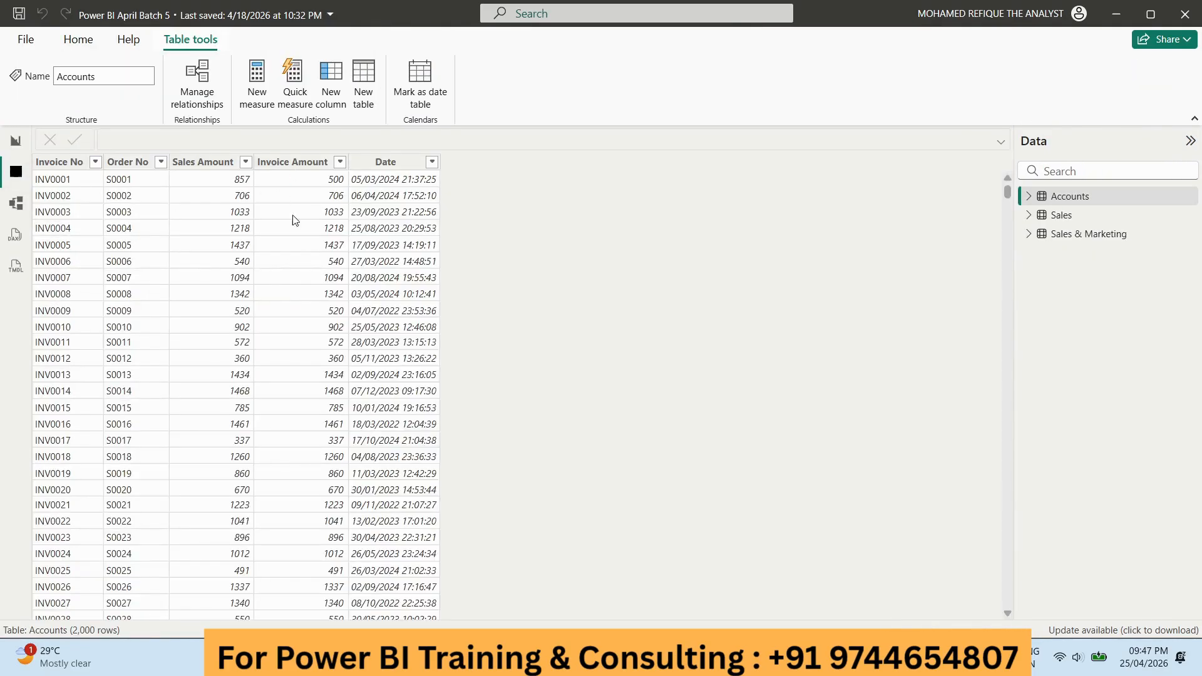
{"action": "left_click", "coordinate": [16, 203]}
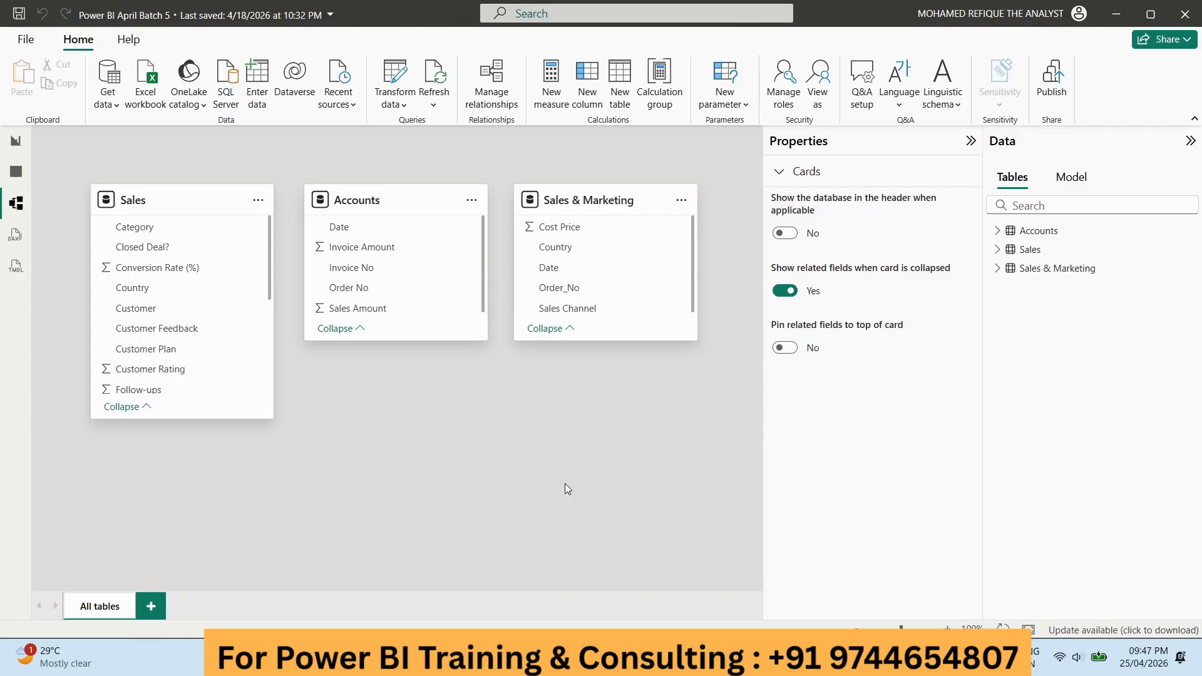
Step: Move Sales & Marketing below the other tables and preview a relationship from Sales Order No in Sales to Order No in Accounts without saving
{"action": "left_click_drag", "start_coordinate": [598, 207], "coordinate": [594, 433]}
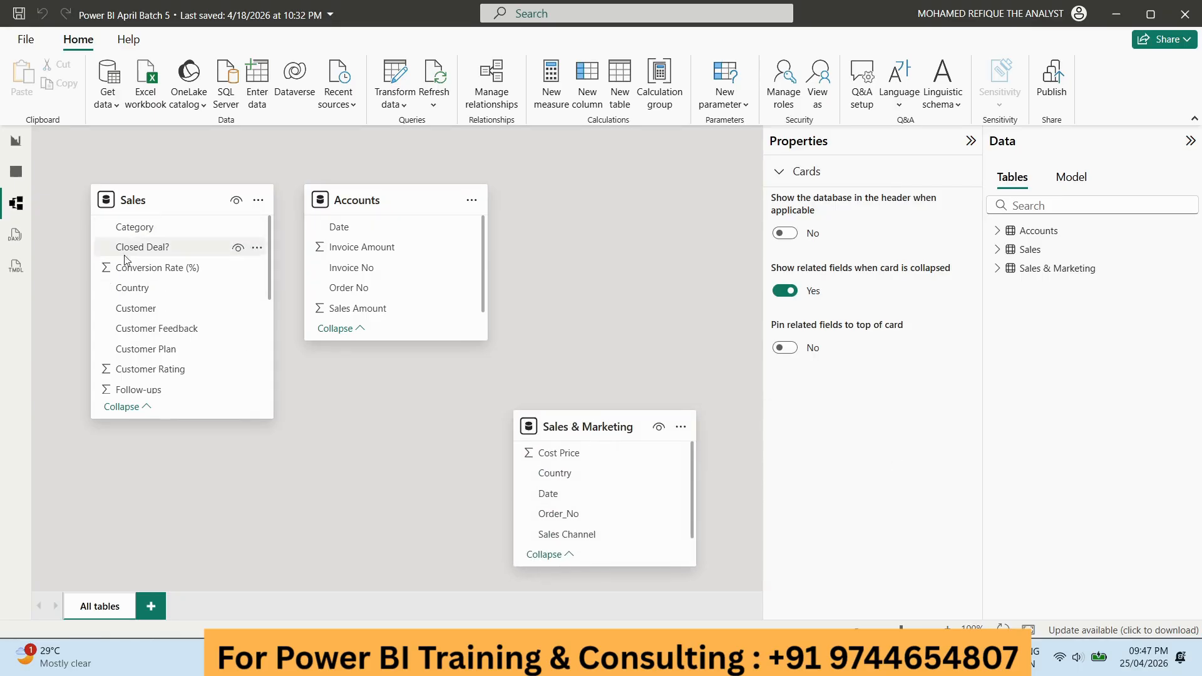
{"action": "scroll", "coordinate": [125, 258], "scroll_direction": "down", "scroll_amount": 3}
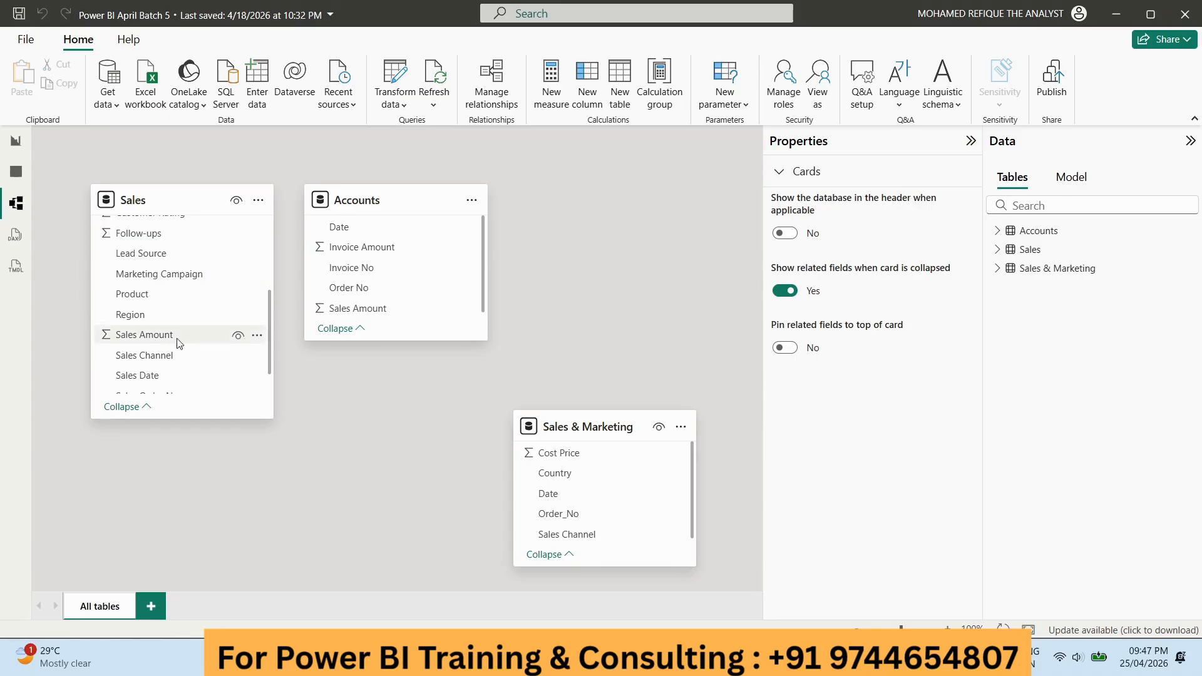
{"action": "scroll", "coordinate": [179, 343], "scroll_direction": "down", "scroll_amount": 1}
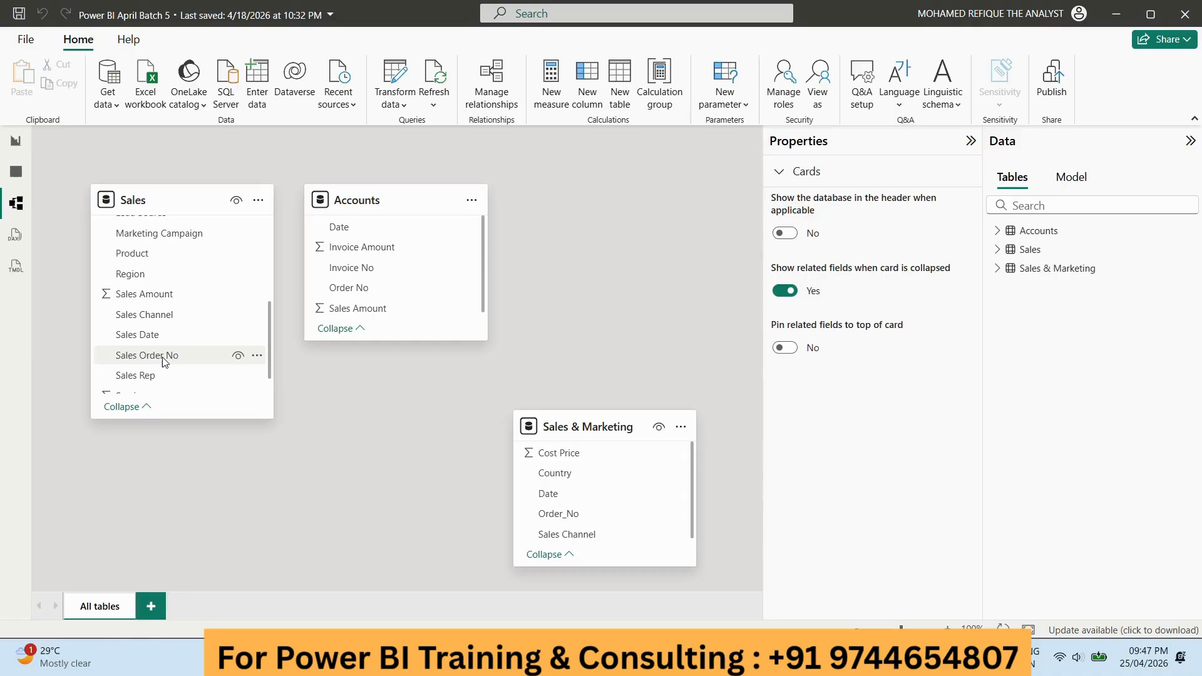
{"action": "left_click_drag", "start_coordinate": [164, 361], "coordinate": [376, 288]}
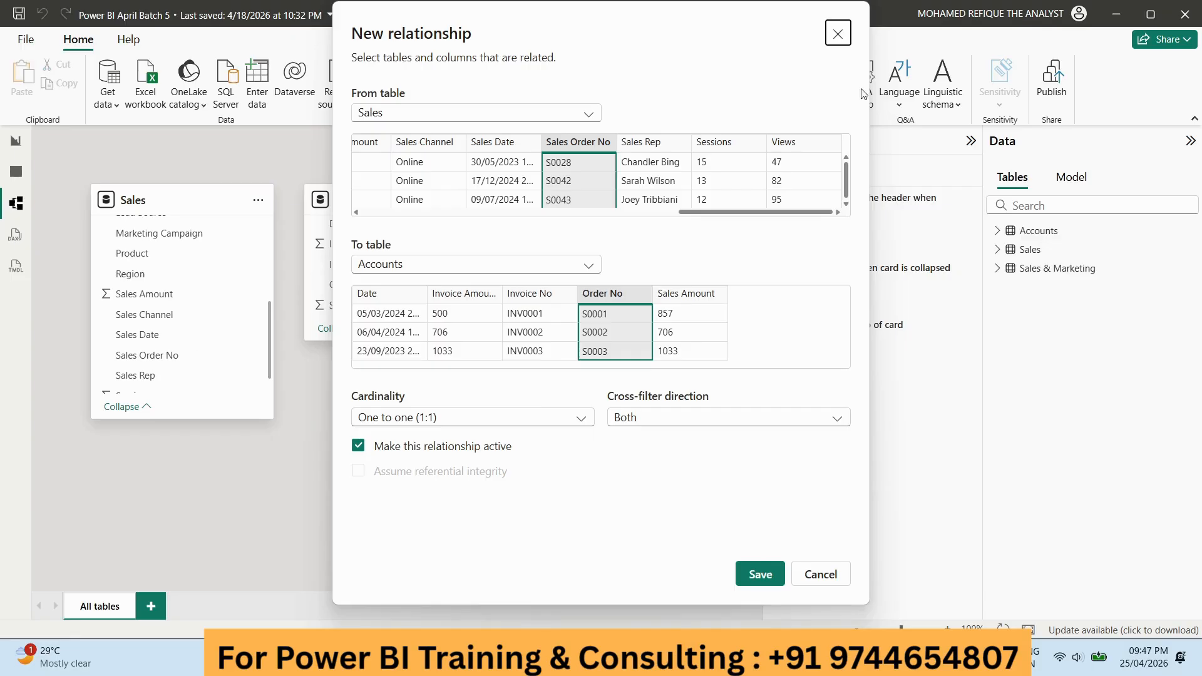
{"action": "left_click", "coordinate": [837, 35]}
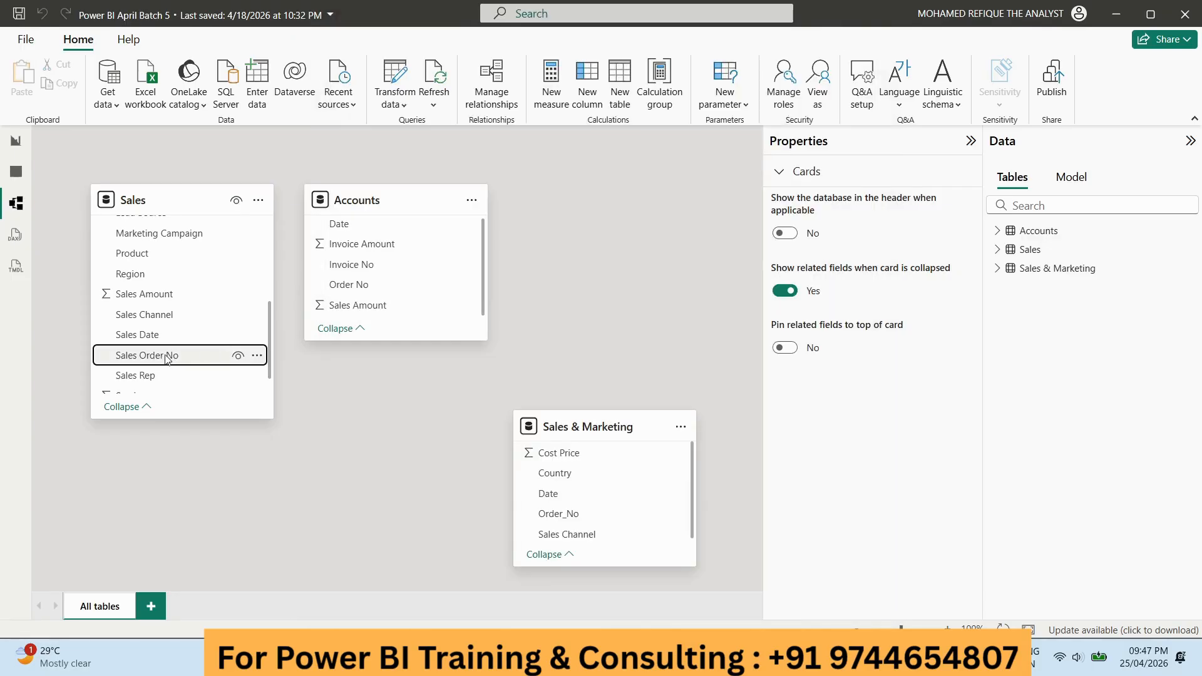
Step: Save a one-to-one relationship between Sales Order No in Sales and Order No in Accounts, and check the invoice amounts in the report
{"action": "left_click_drag", "start_coordinate": [167, 358], "coordinate": [375, 285]}
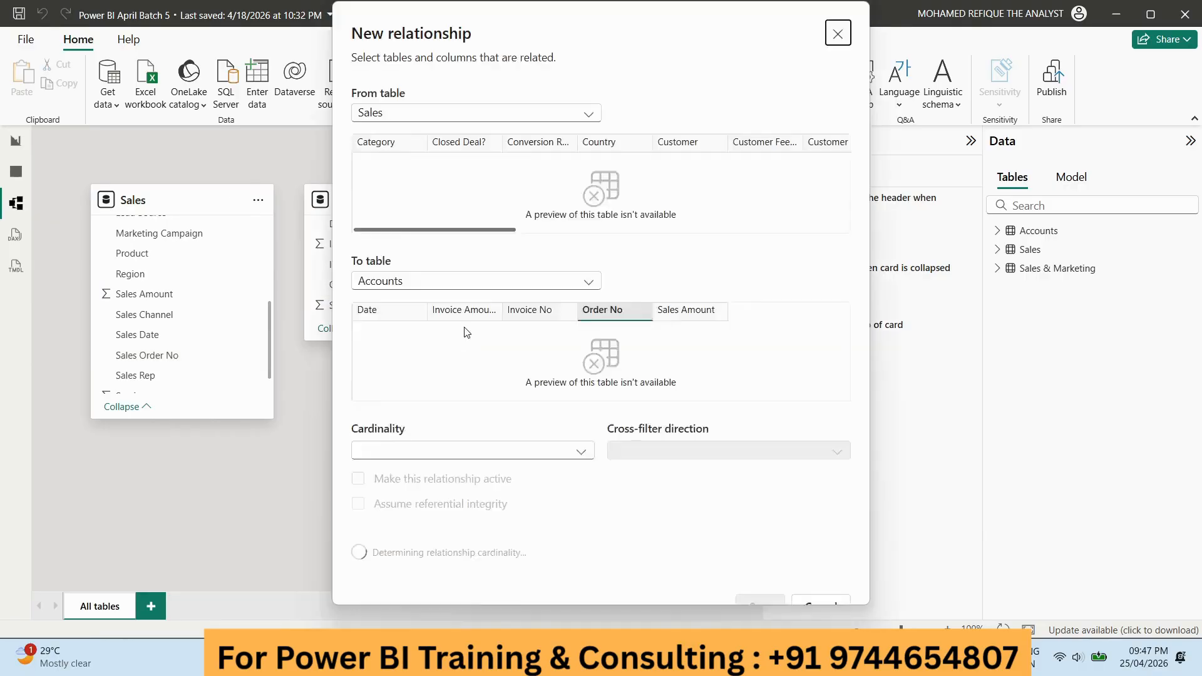
{"action": "left_click", "coordinate": [761, 573]}
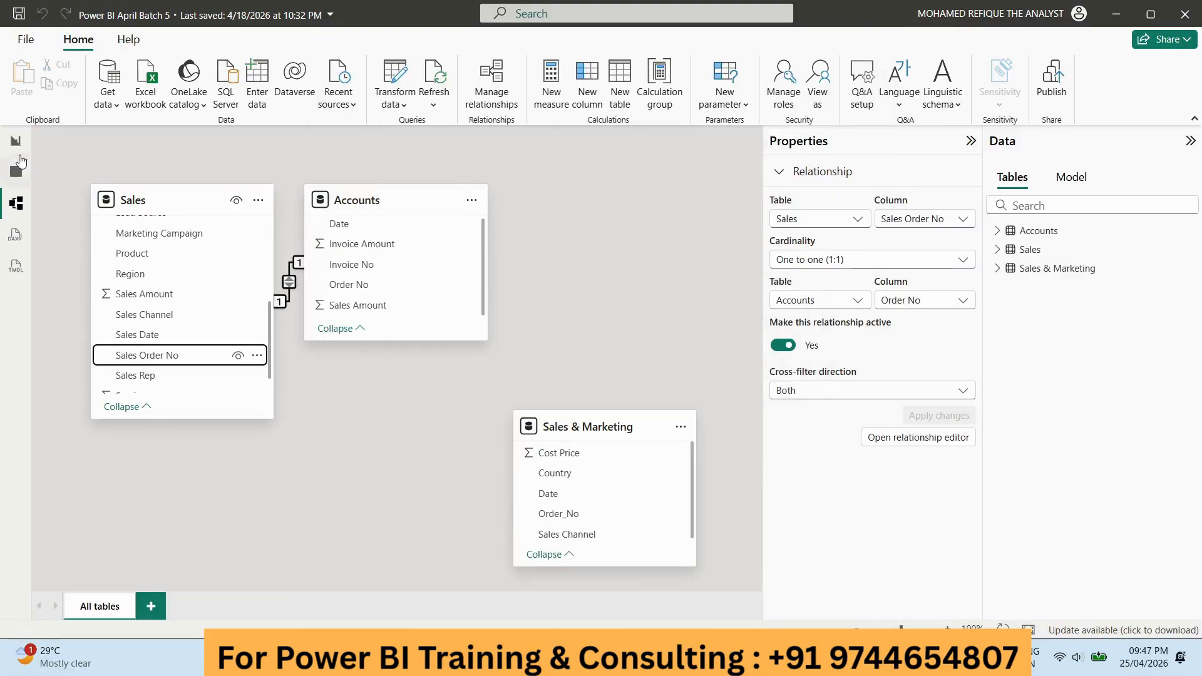
{"action": "left_click", "coordinate": [16, 141]}
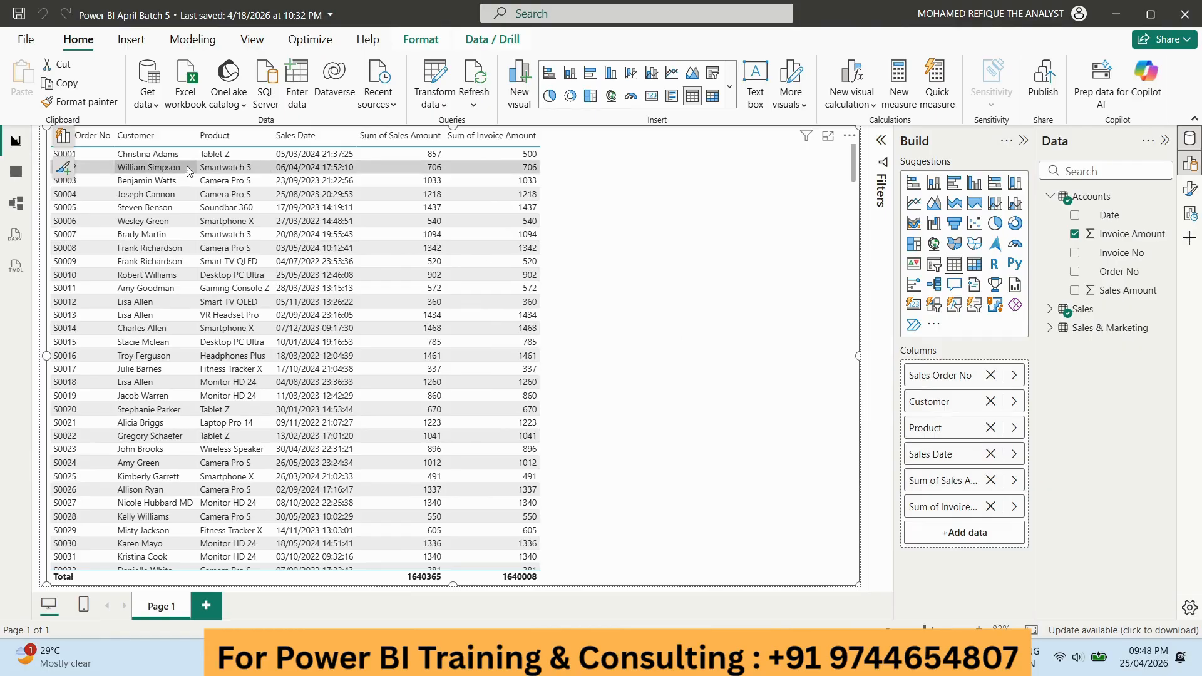
Step: Delete the relationship between the Sales and Accounts tables from the model diagram
{"action": "left_click", "coordinate": [16, 203]}
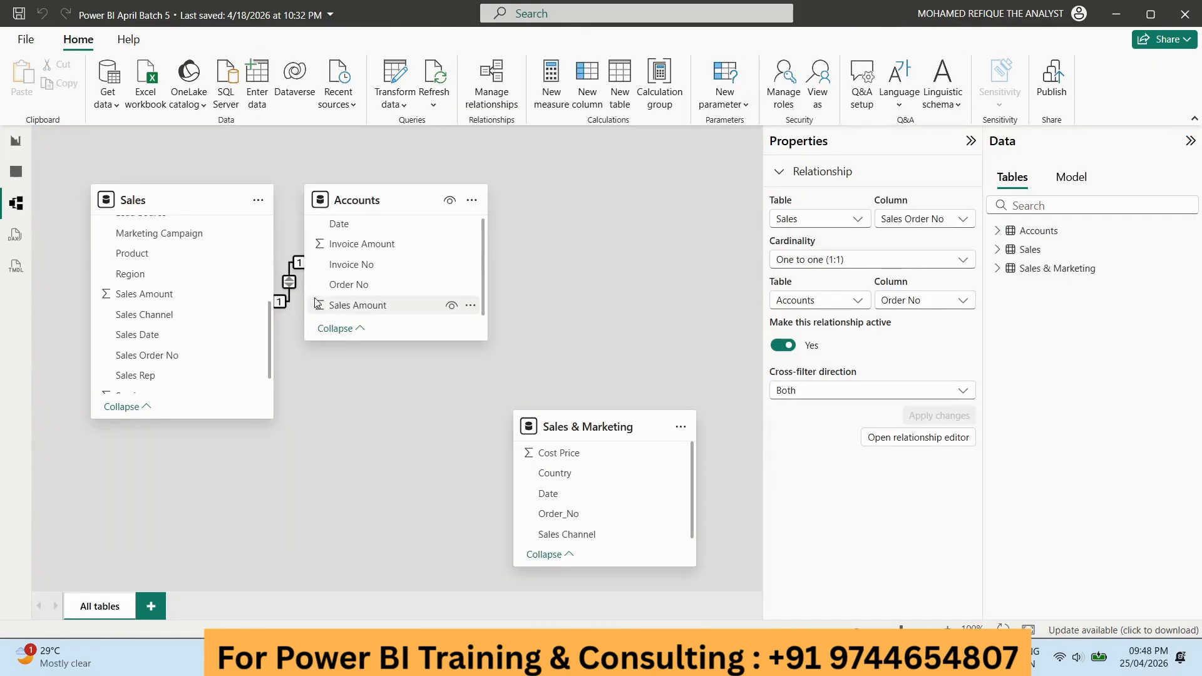
{"action": "right_click", "coordinate": [288, 281]}
{"action": "left_click", "coordinate": [303, 289]}
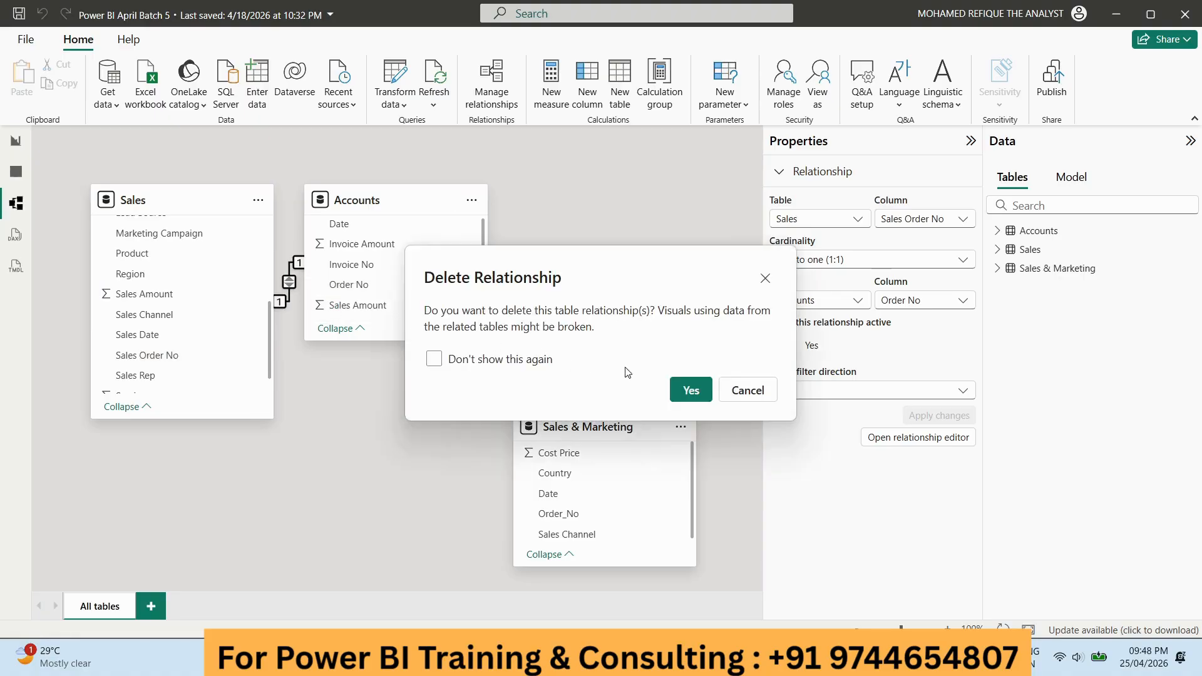
{"action": "left_click", "coordinate": [691, 389]}
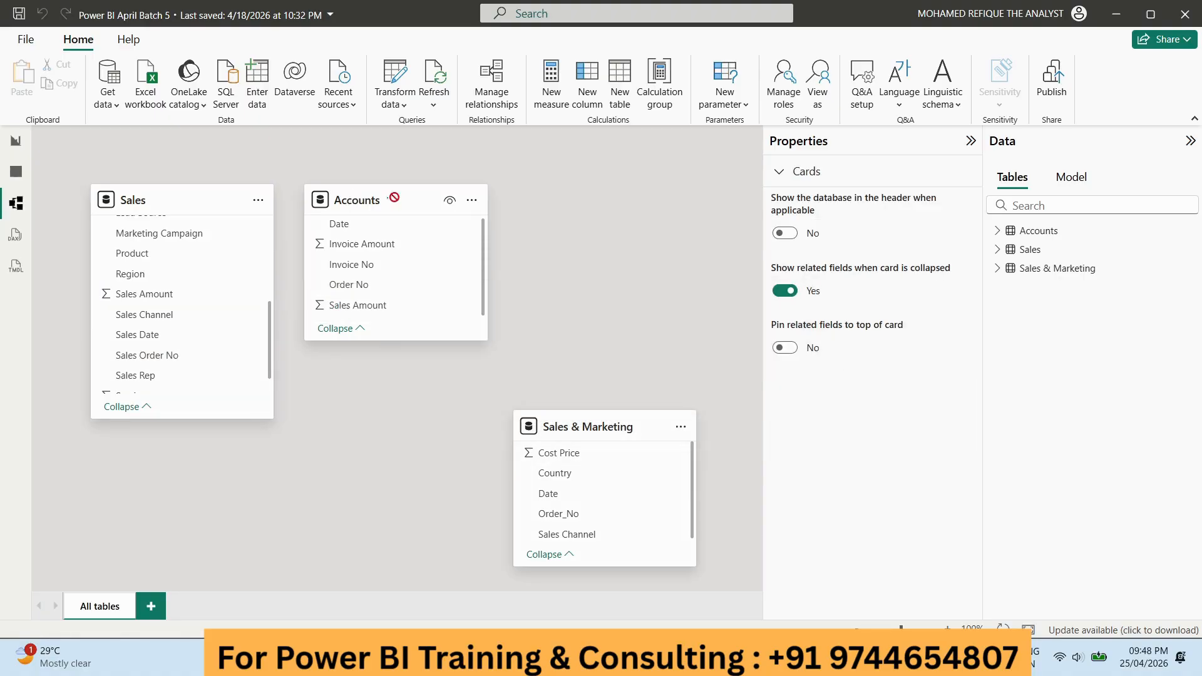
Step: Move Accounts farther from Sales, relate Sales Order No to Order No one-to-one with cross-filtering in both directions, and show the report
{"action": "left_click_drag", "start_coordinate": [394, 198], "coordinate": [473, 201]}
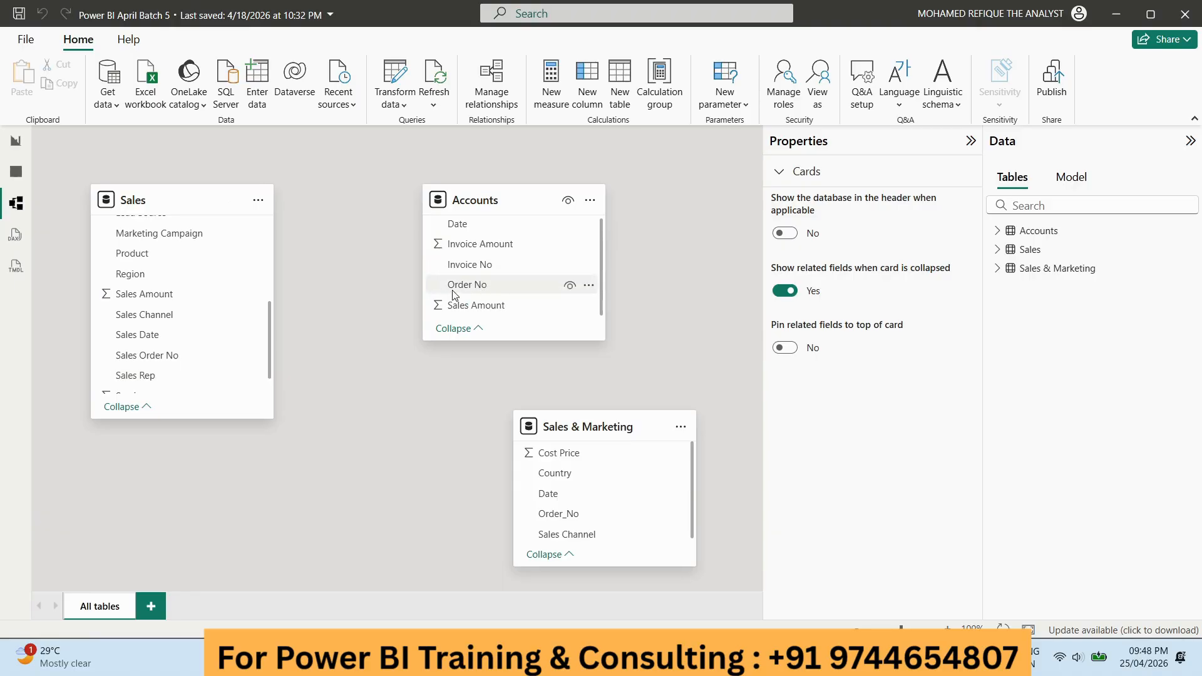
{"action": "left_click_drag", "start_coordinate": [142, 355], "coordinate": [472, 287]}
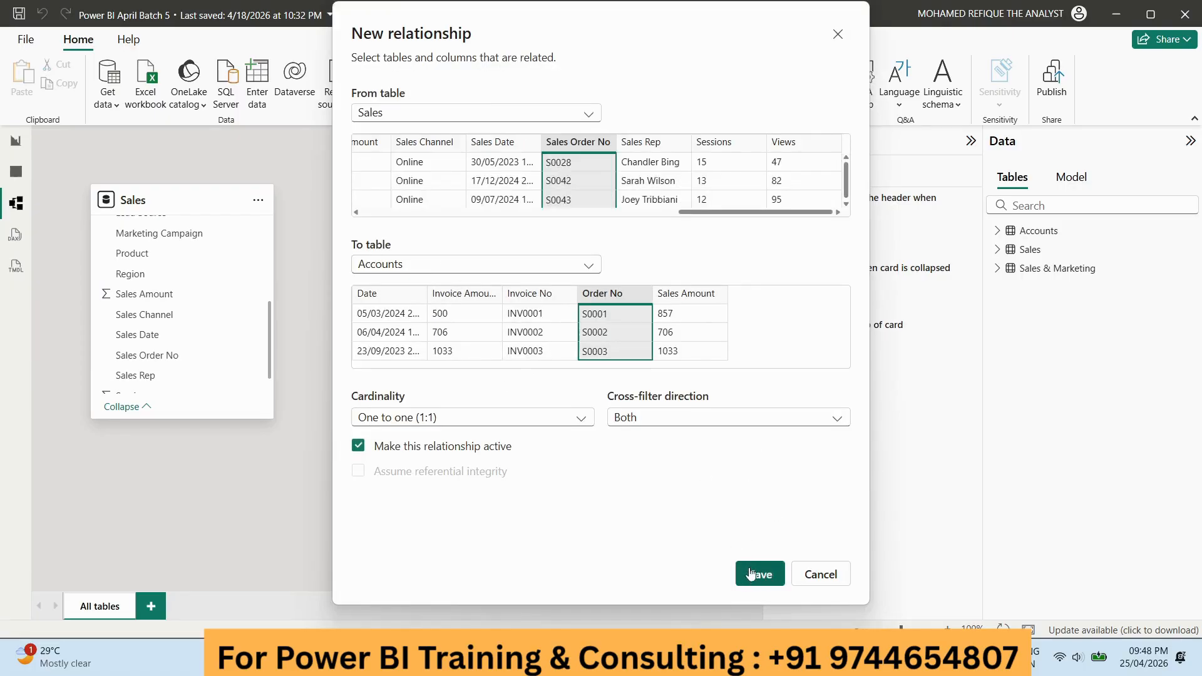
{"action": "left_click", "coordinate": [750, 579]}
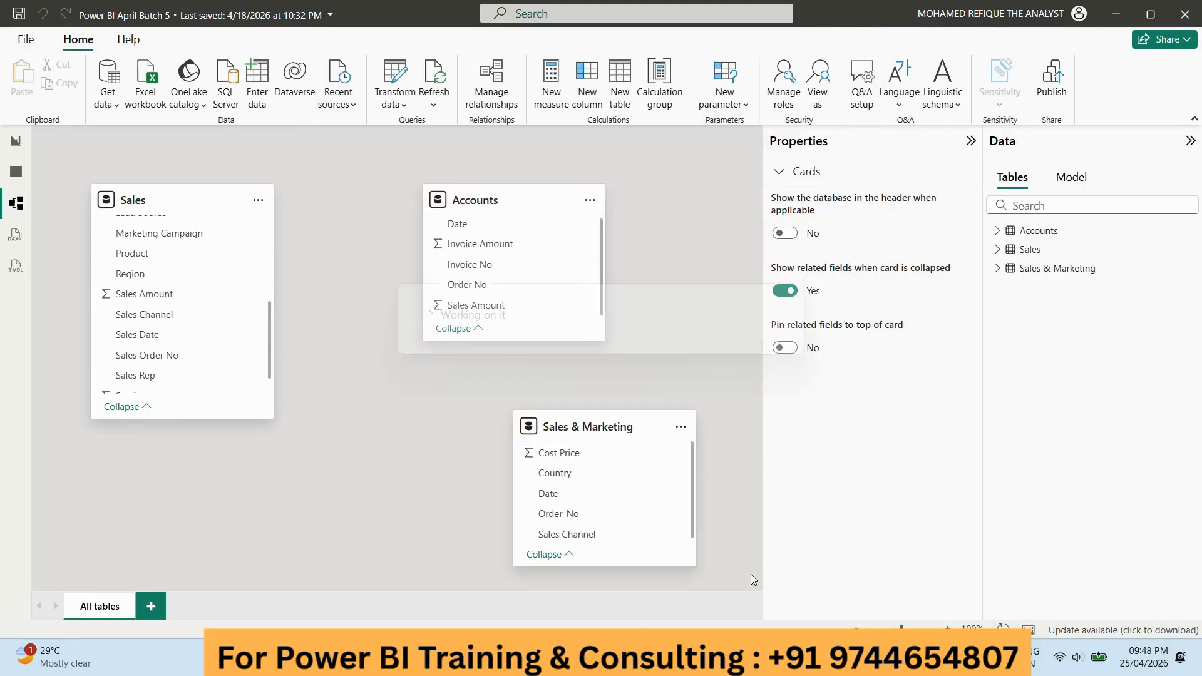
{"action": "left_click", "coordinate": [16, 140]}
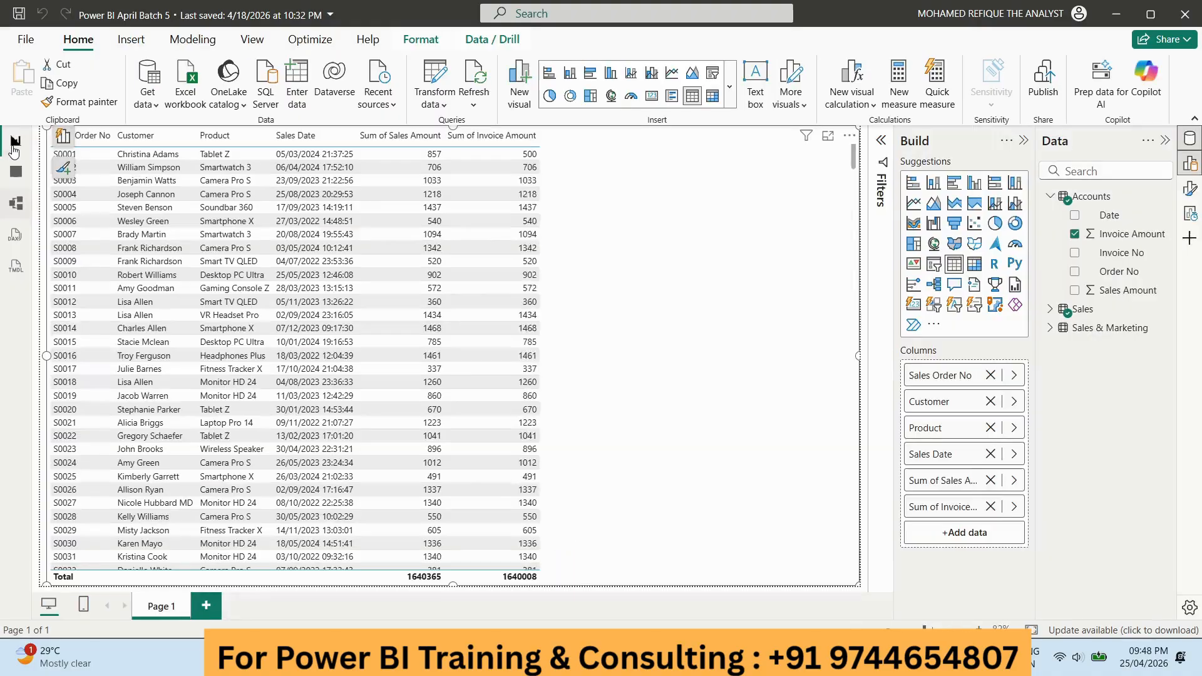